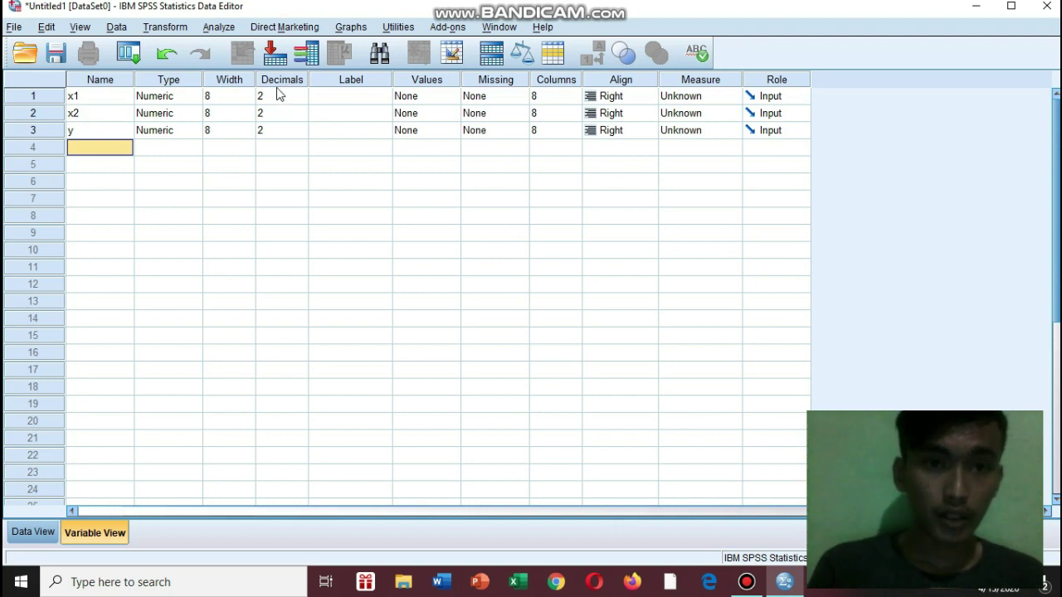
# Set the decimals to 0 for x1, 1 for x2 and 0 for y.
pyautogui.click(300, 97)
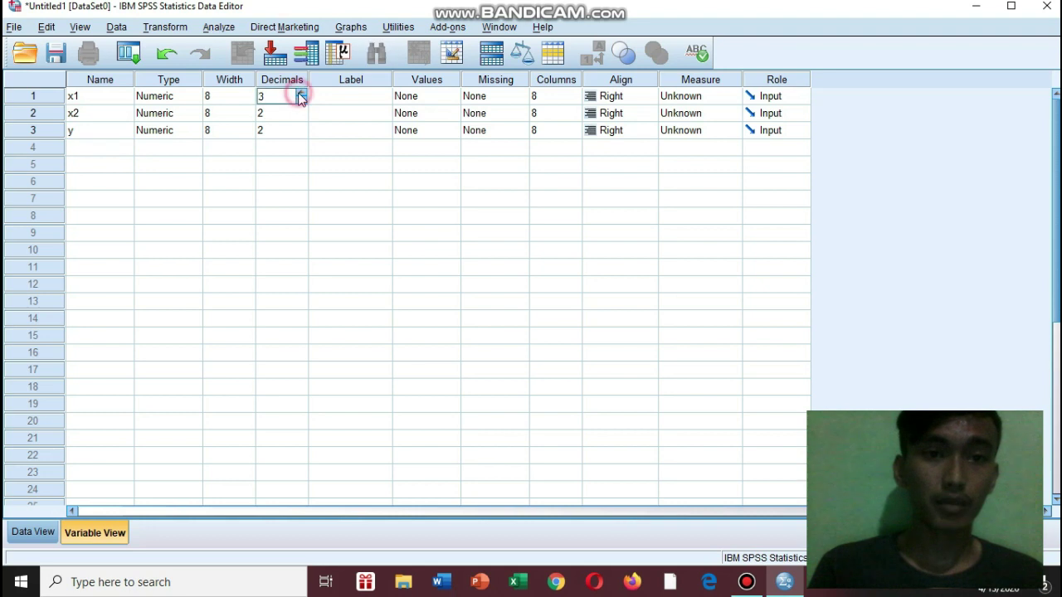
pyautogui.click(301, 93)
pyautogui.click(301, 99)
pyautogui.click(301, 99)
pyautogui.click(300, 100)
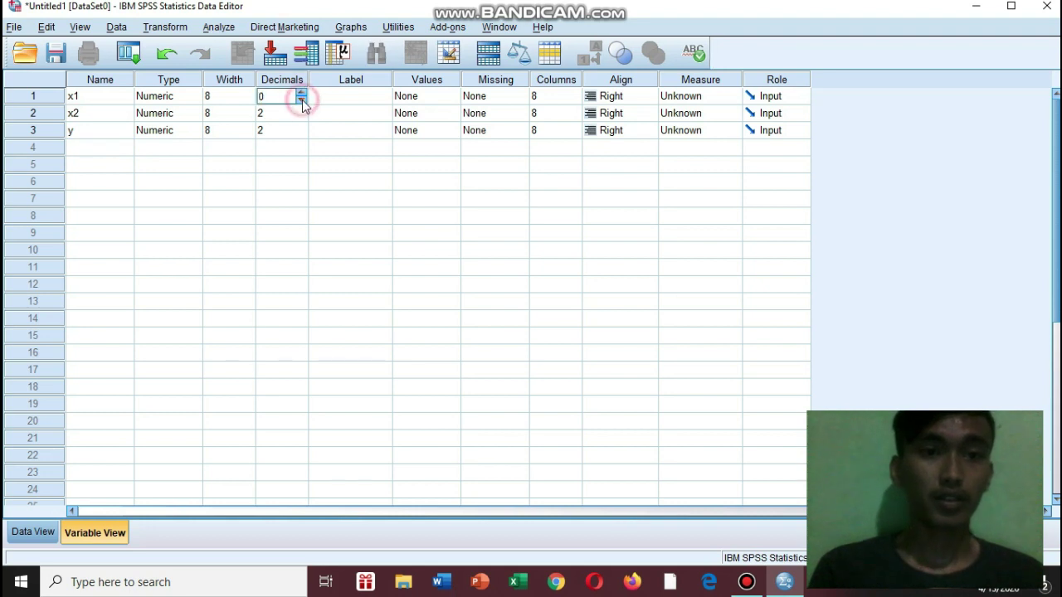
pyautogui.click(301, 110)
pyautogui.click(301, 110)
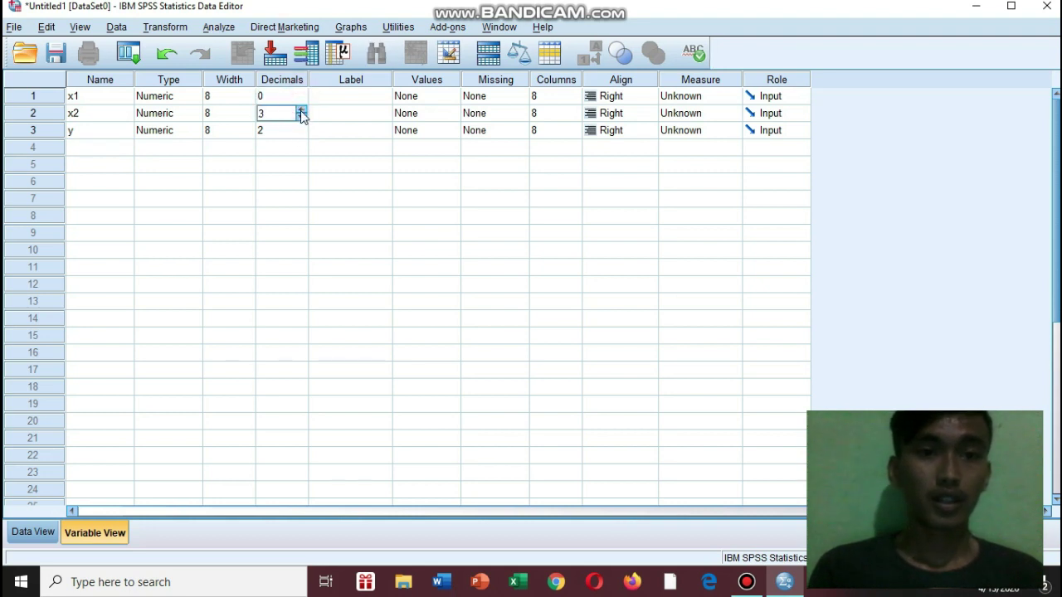
pyautogui.click(301, 116)
pyautogui.click(301, 116)
pyautogui.click(301, 135)
pyautogui.click(301, 135)
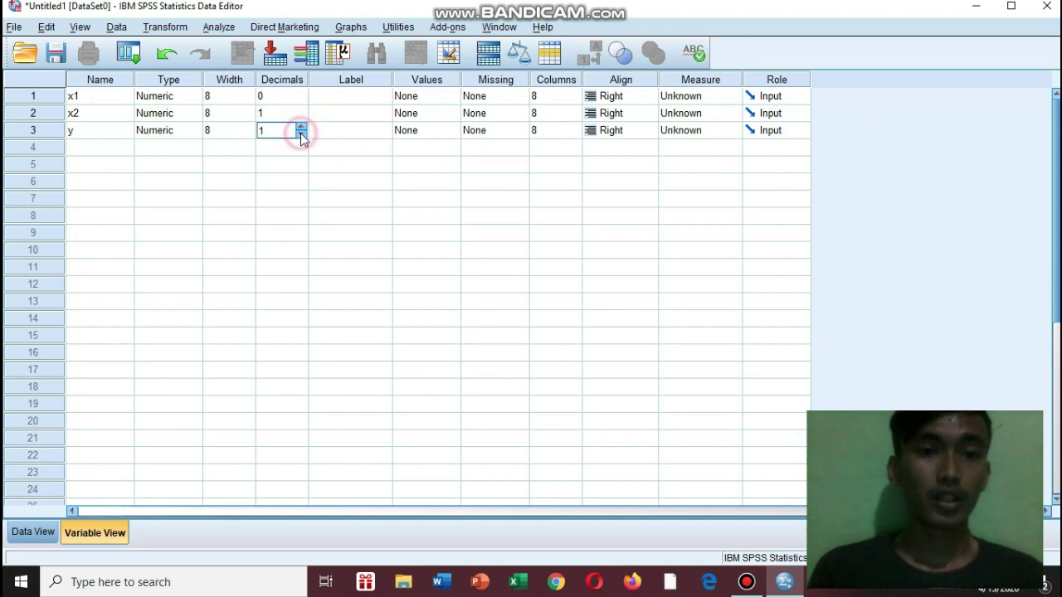
pyautogui.click(302, 135)
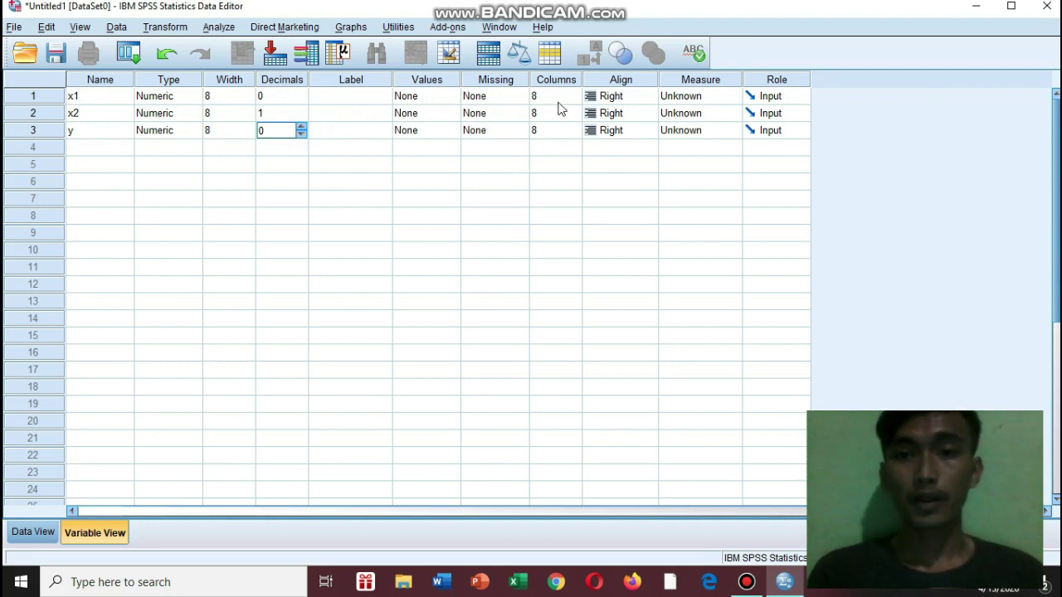
# Set the measurement level of x1, x2 and y to Nominal.
pyautogui.click(682, 98)
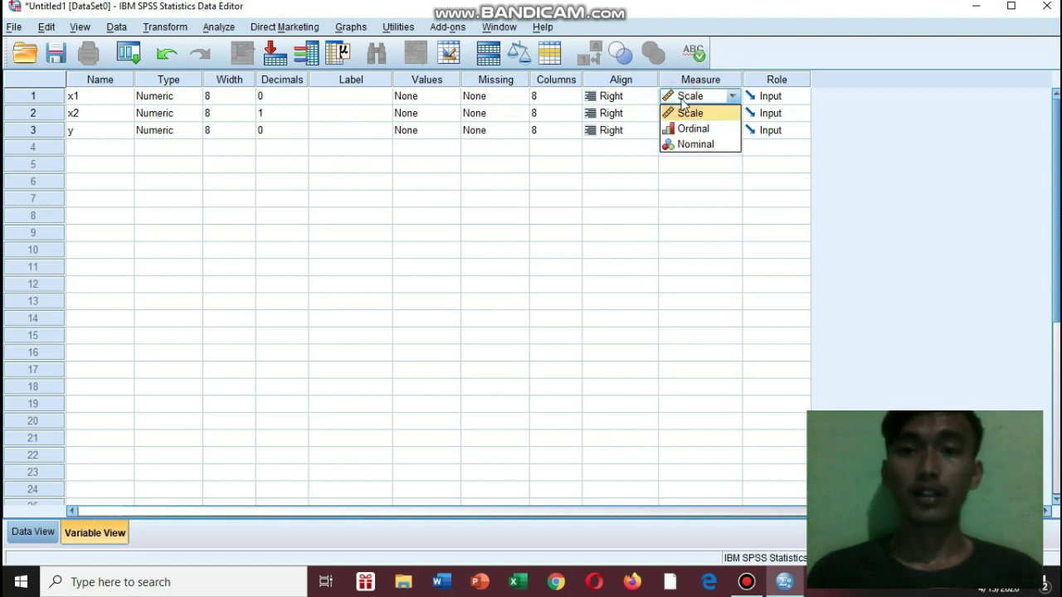
pyautogui.click(686, 145)
pyautogui.click(685, 117)
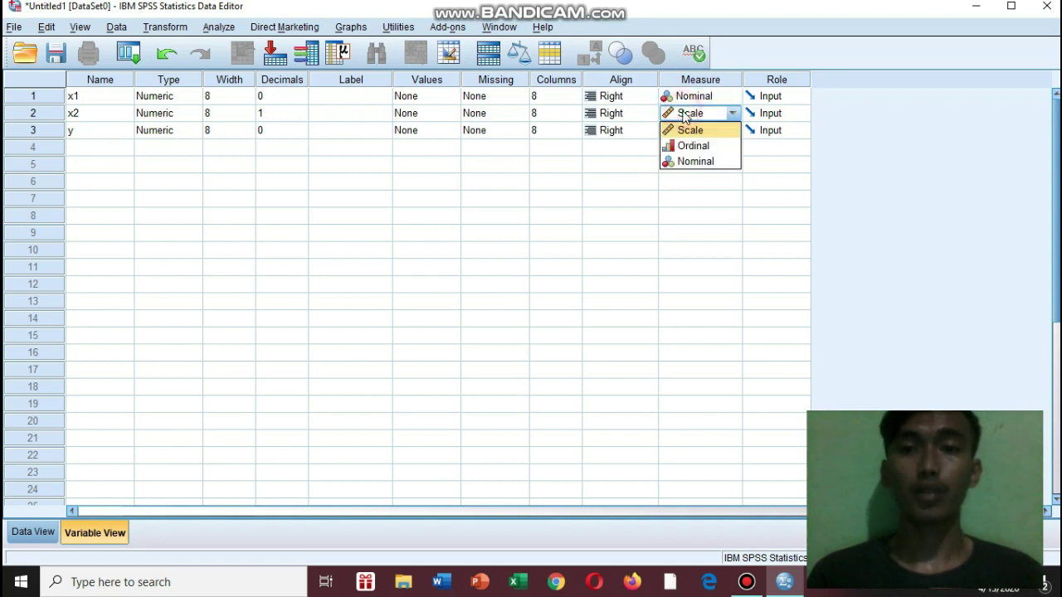
pyautogui.click(692, 163)
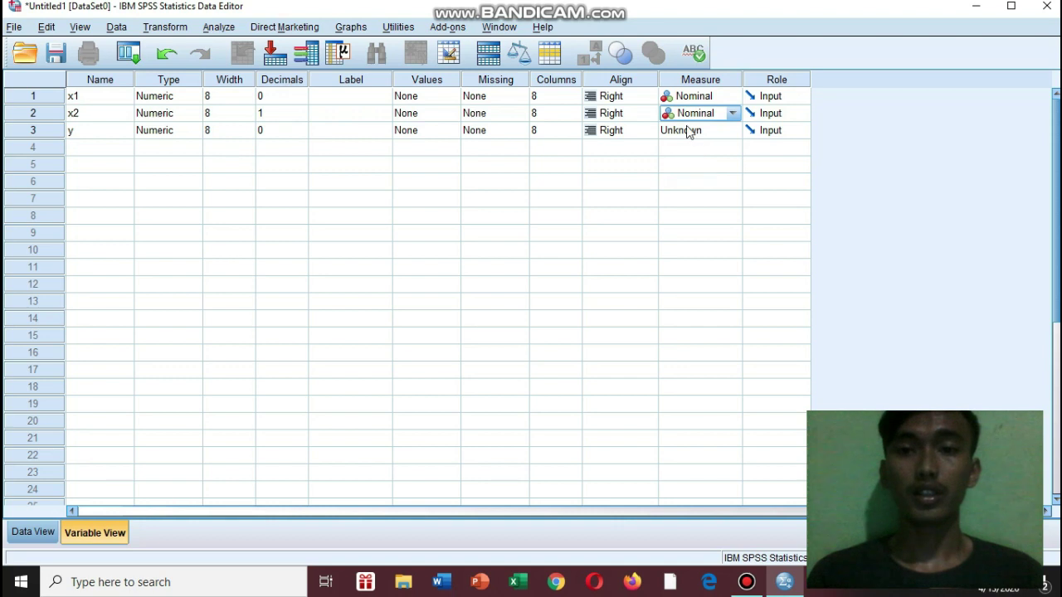
pyautogui.click(686, 130)
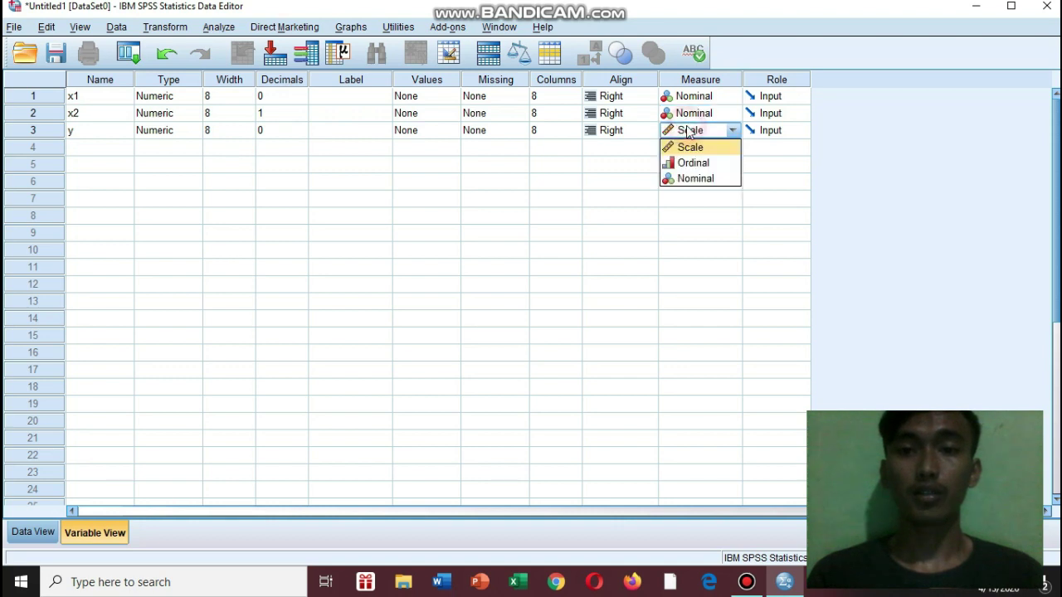
pyautogui.click(686, 179)
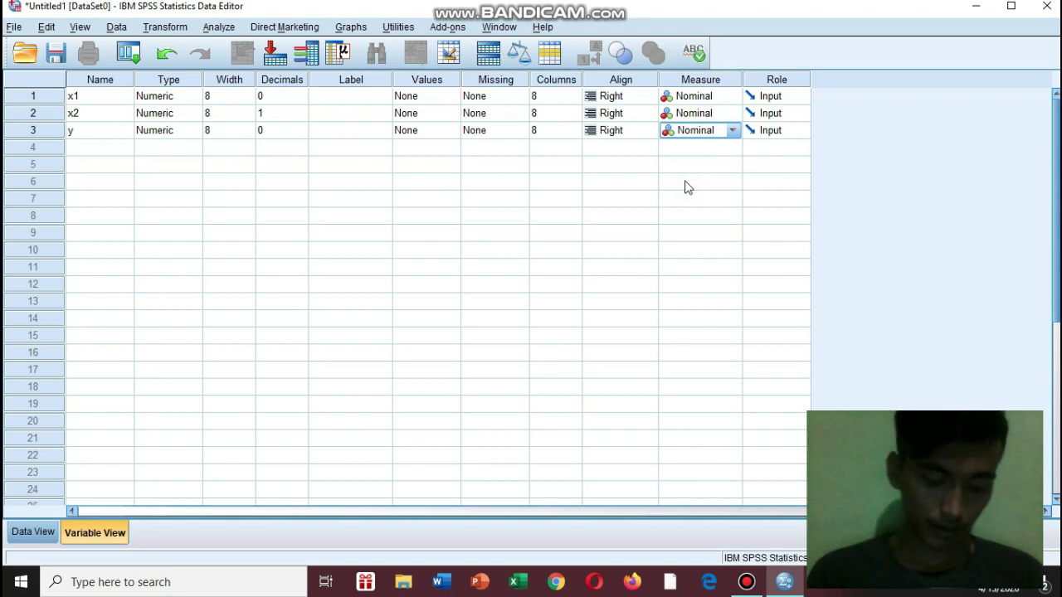
# Label the three variables x1, x2 and y to match their names.
pyautogui.click(351, 94)
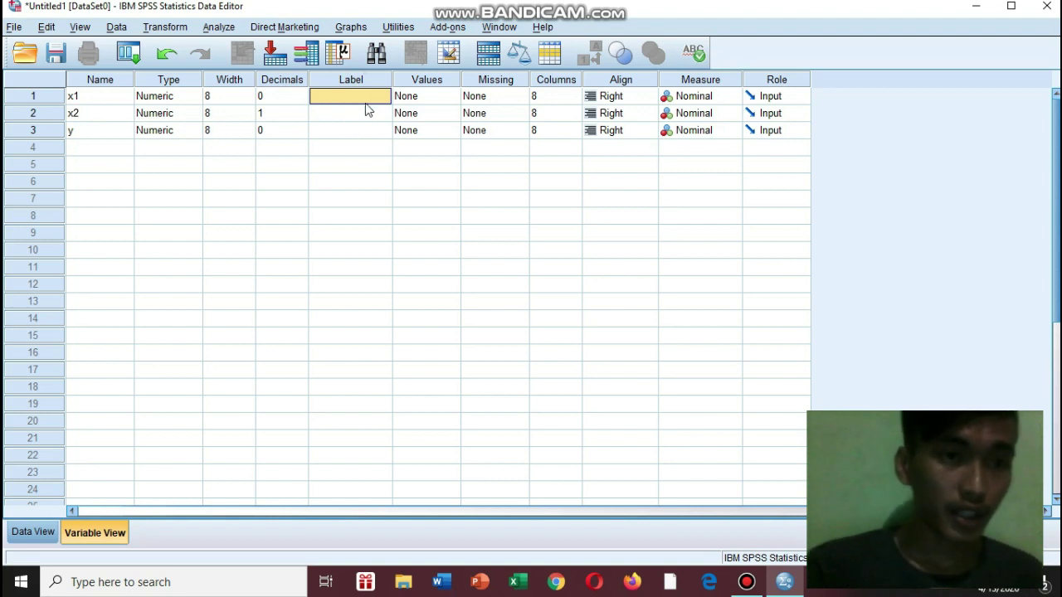
pyautogui.write('x')
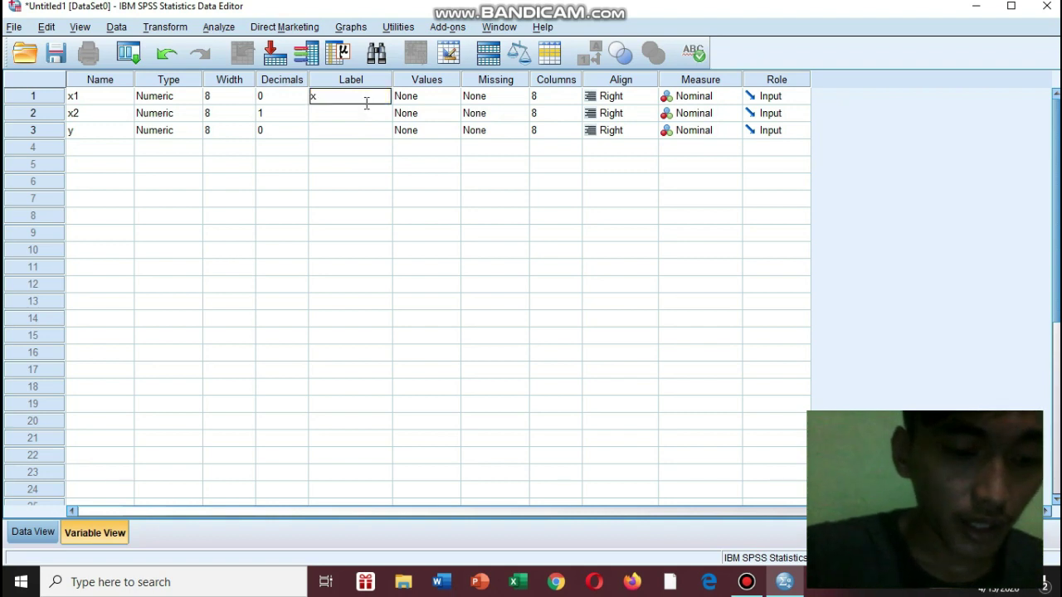
pyautogui.write('1')
pyautogui.press('Return')
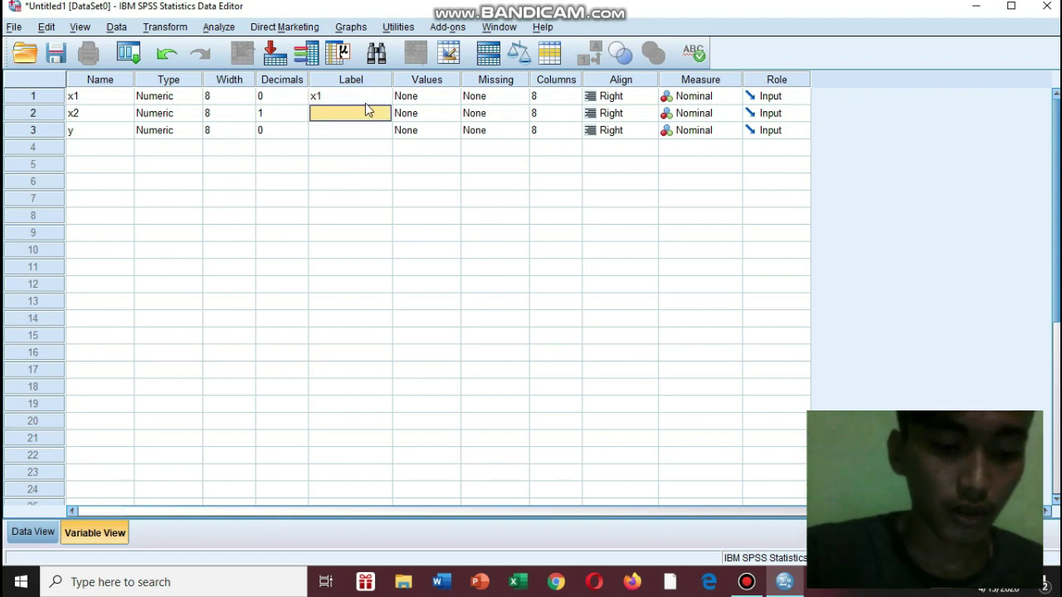
pyautogui.write('x2')
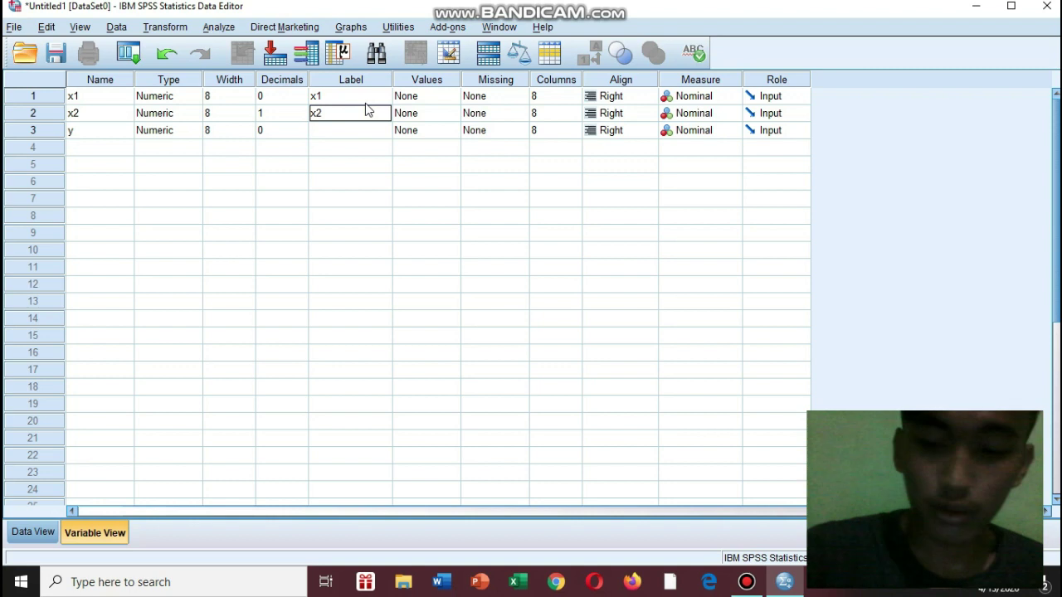
pyautogui.press('Return')
pyautogui.write('y')
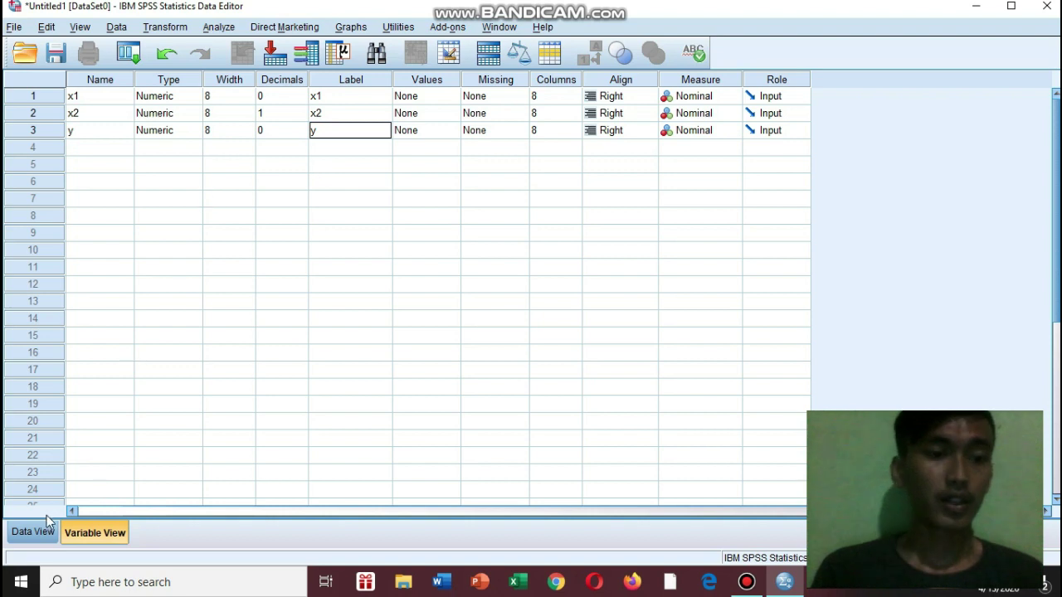
# Set up a partial correlation from the data, with x1 and y as variables and x2 as the controlling variable.
pyautogui.click(33, 532)
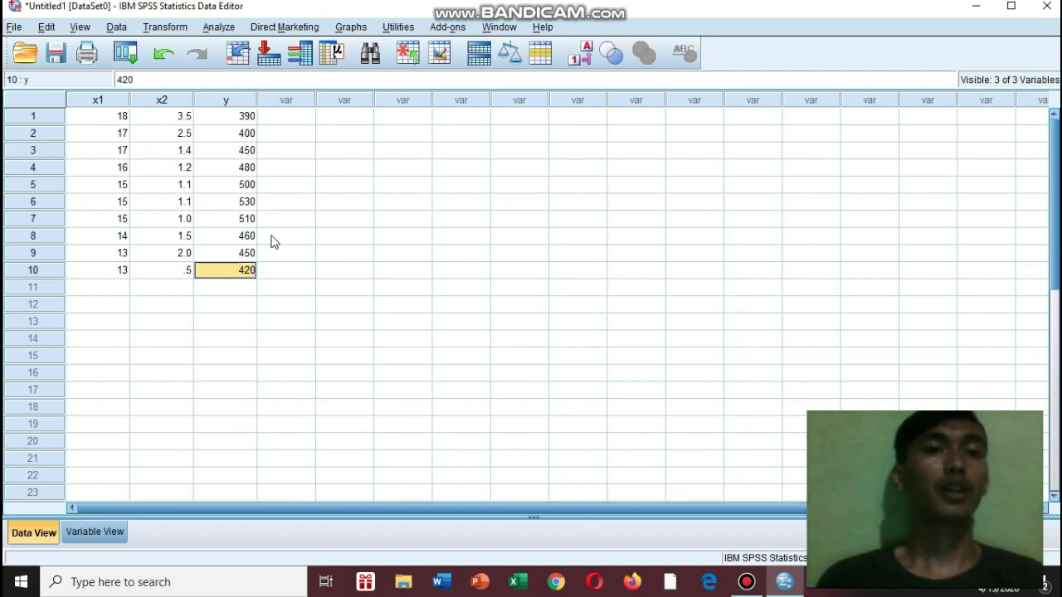
pyautogui.click(219, 29)
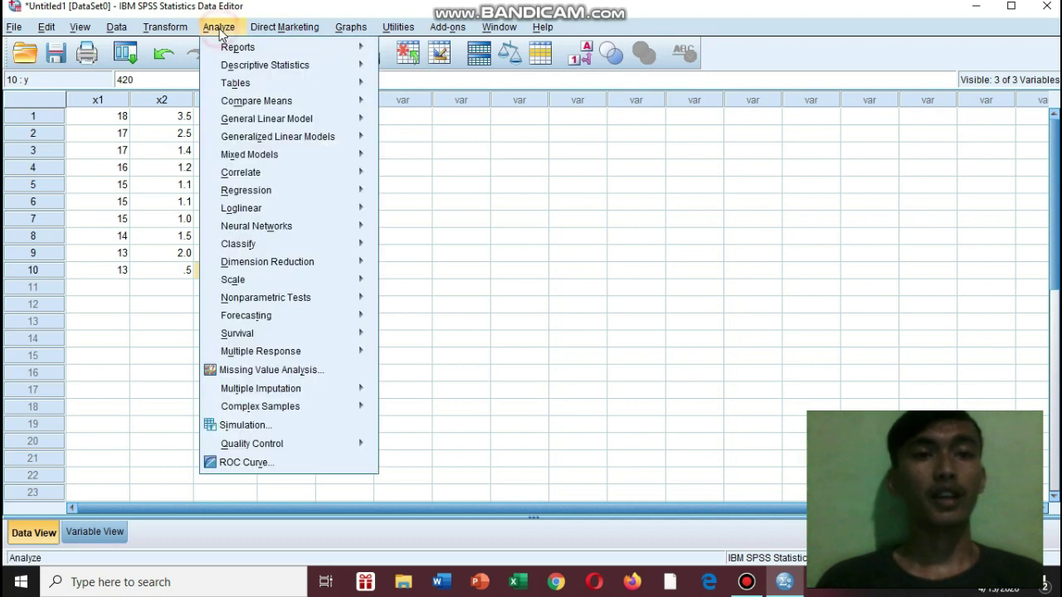
pyautogui.moveTo(269, 171)
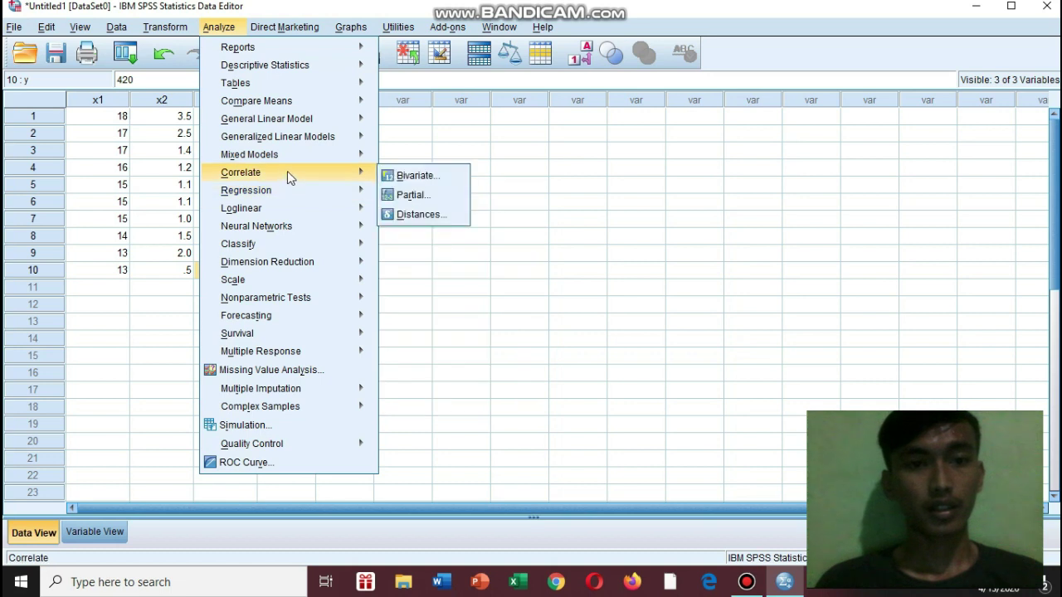
pyautogui.click(419, 197)
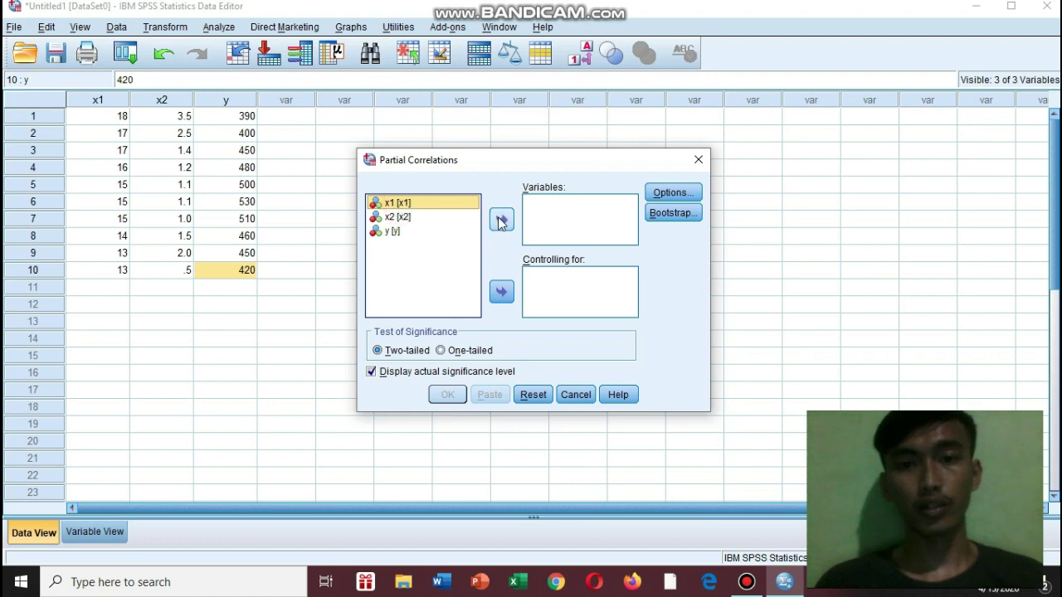
pyautogui.click(502, 220)
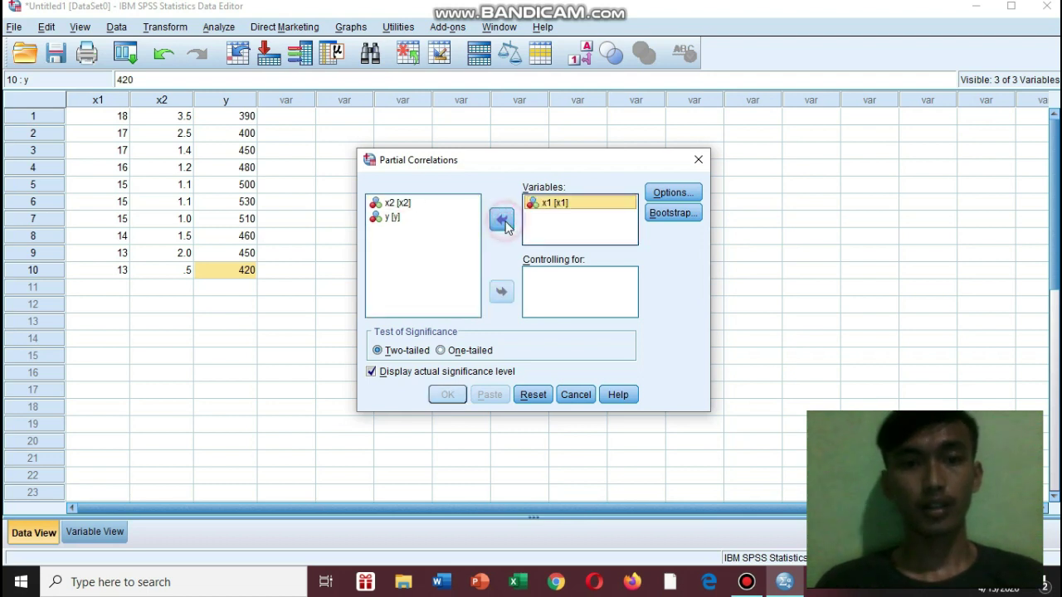
pyautogui.click(386, 217)
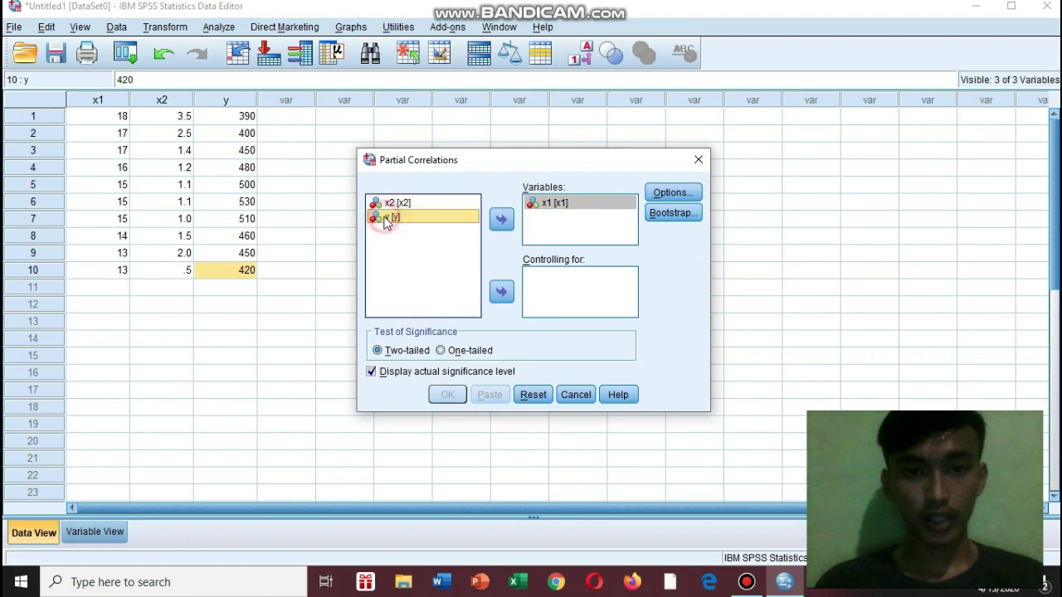
pyautogui.click(502, 220)
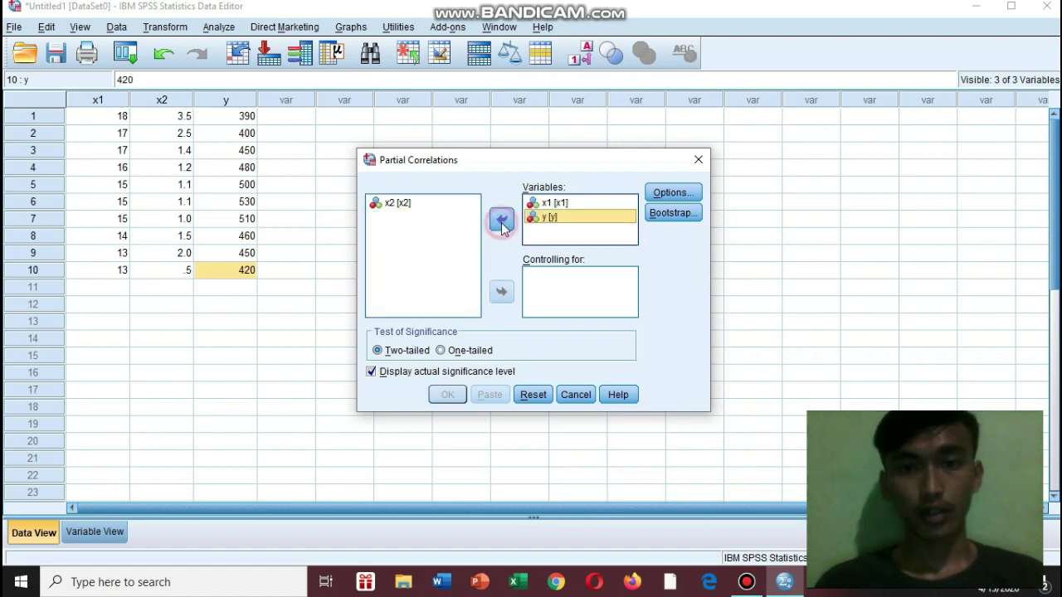
pyautogui.click(404, 210)
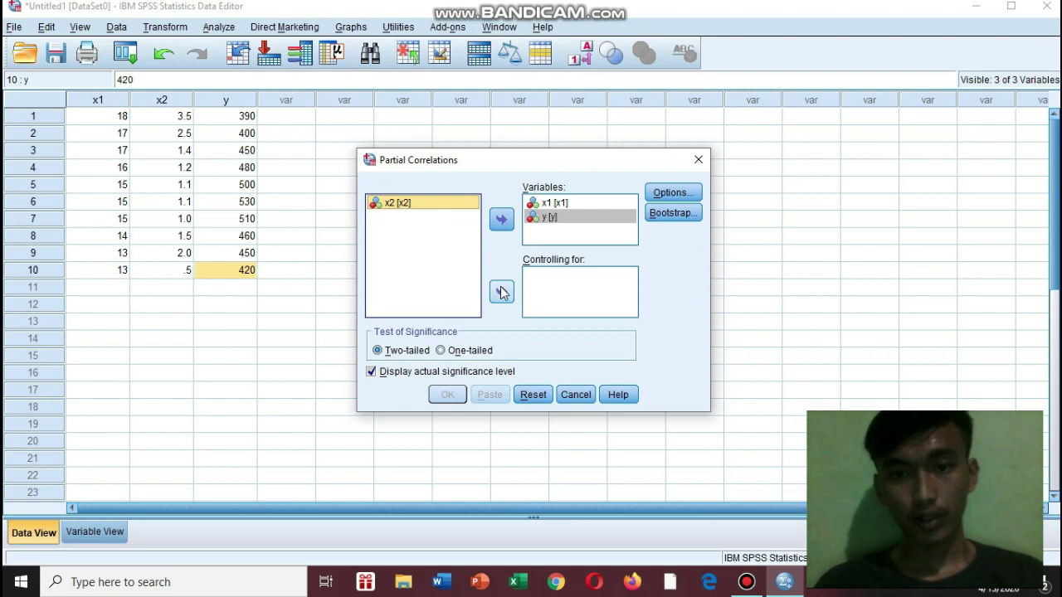
pyautogui.click(502, 292)
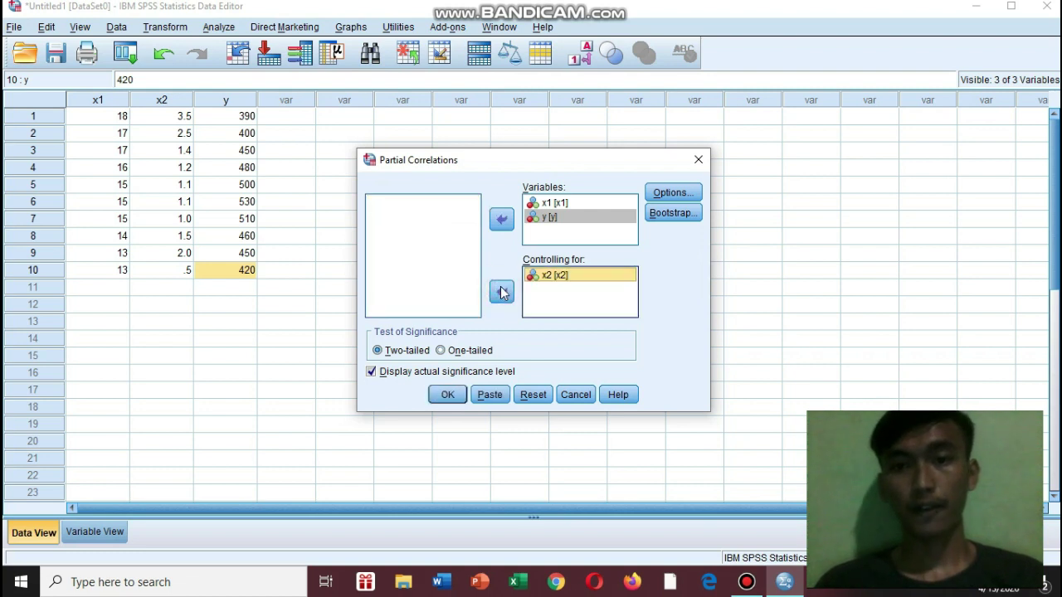
# Include means and standard deviations and zero-order correlations, then run the partial correlation analysis and view its output.
pyautogui.click(673, 196)
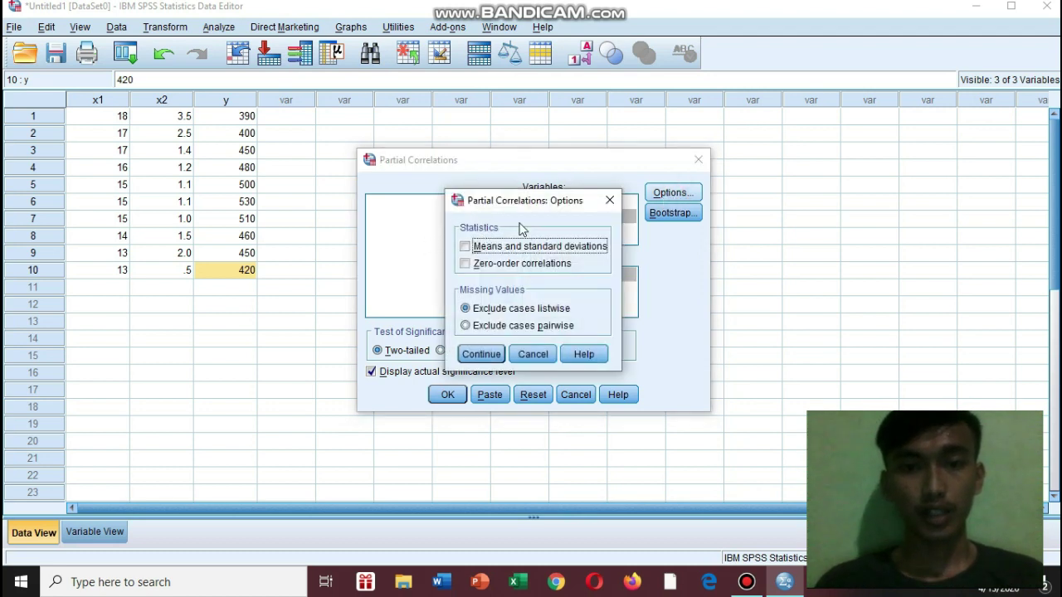
pyautogui.click(464, 247)
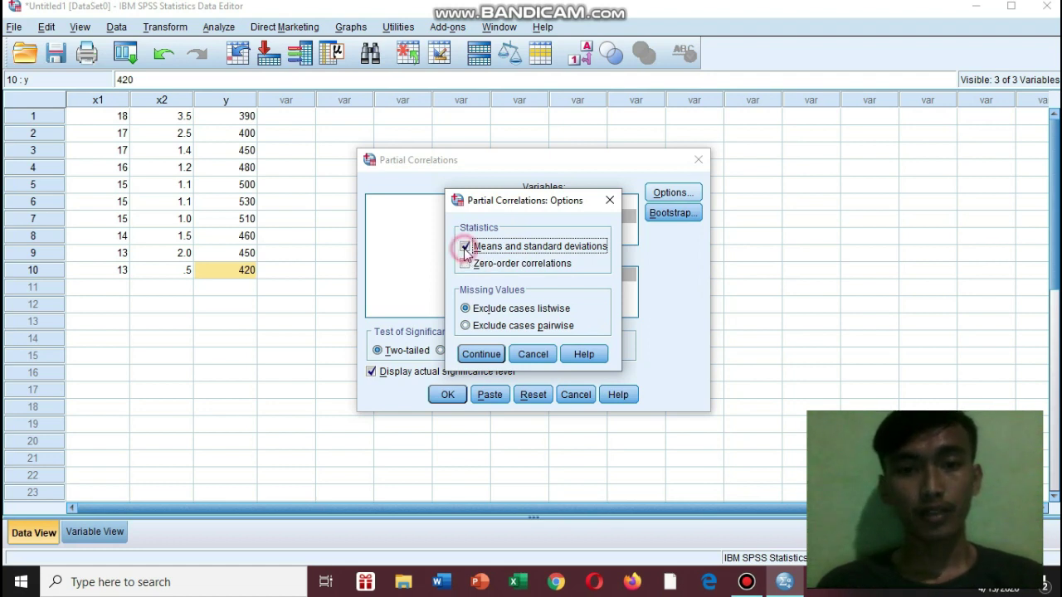
pyautogui.click(465, 263)
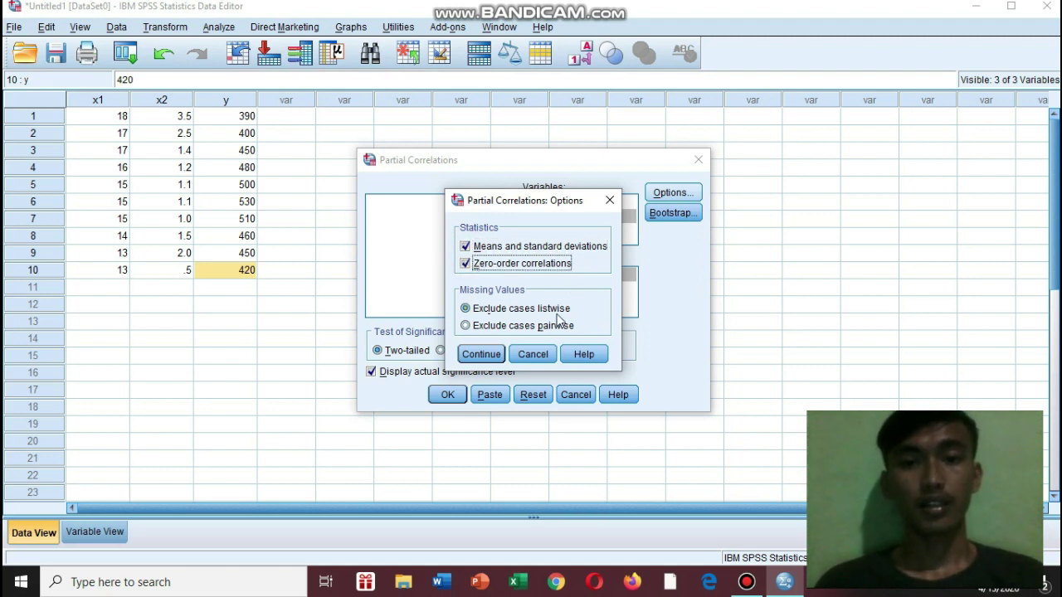
pyautogui.click(481, 355)
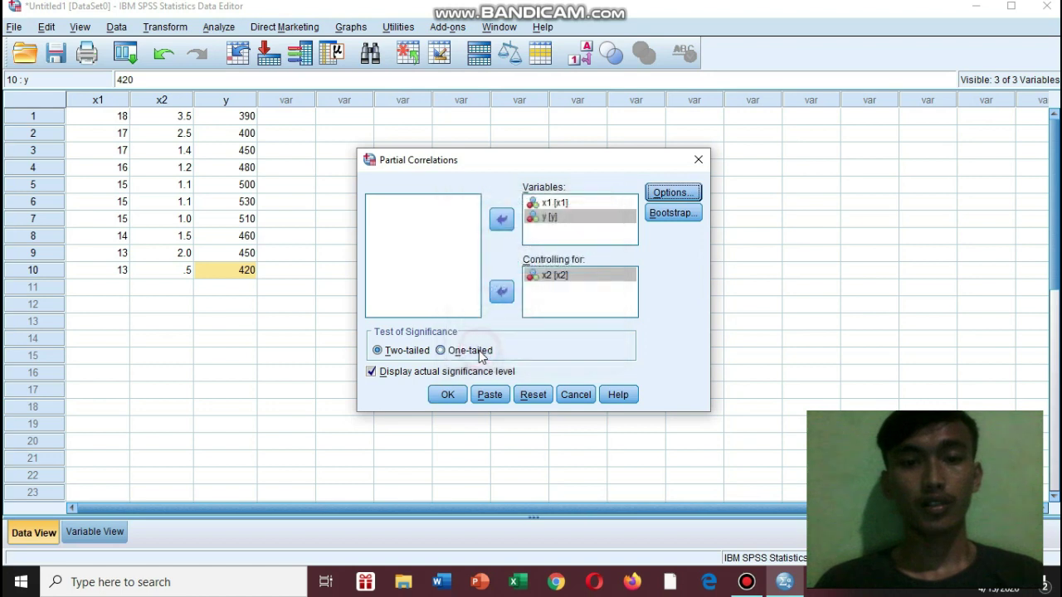
pyautogui.click(447, 395)
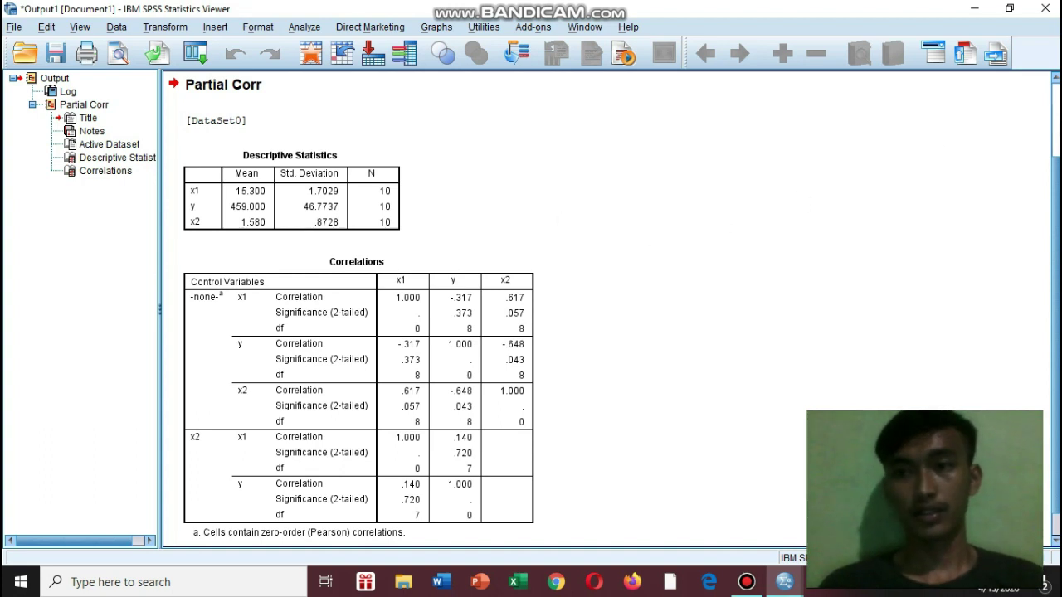
pyautogui.scroll(2, 1056, 146)
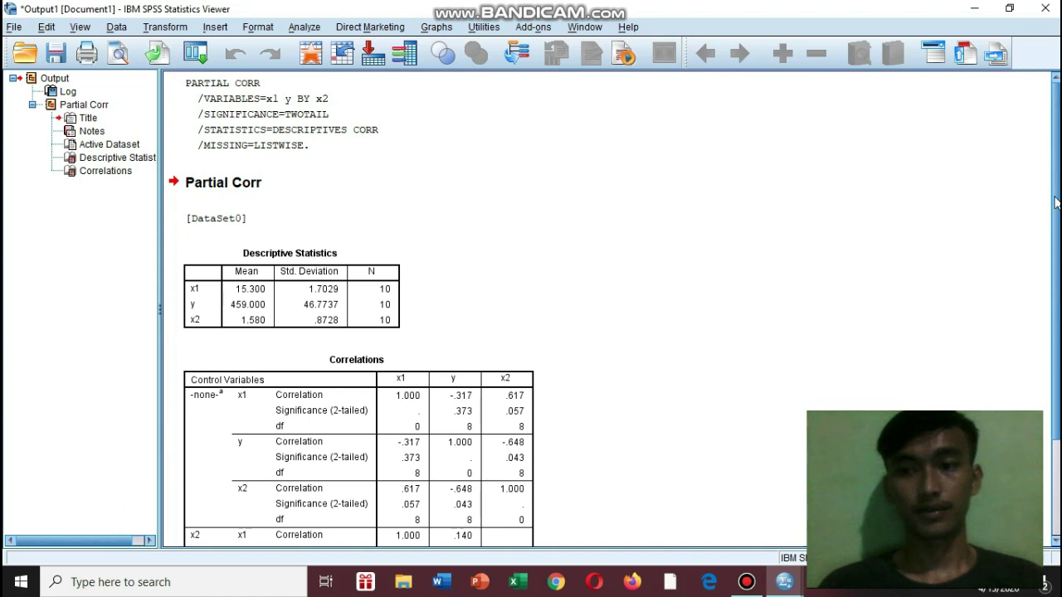
pyautogui.press('Down')
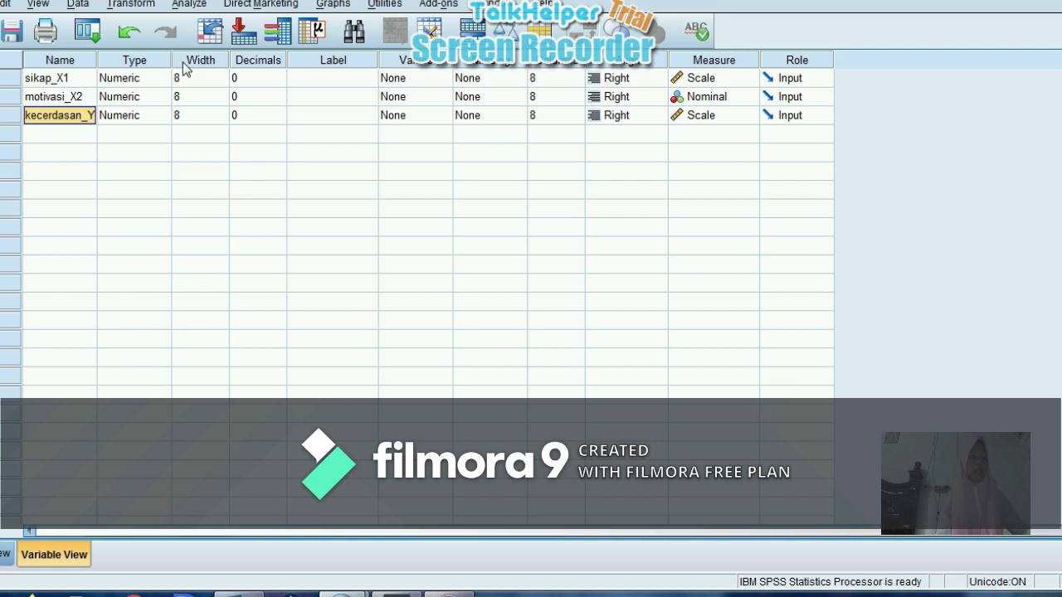
pyautogui.moveTo(189, 60); pyautogui.dragTo(145, 77)
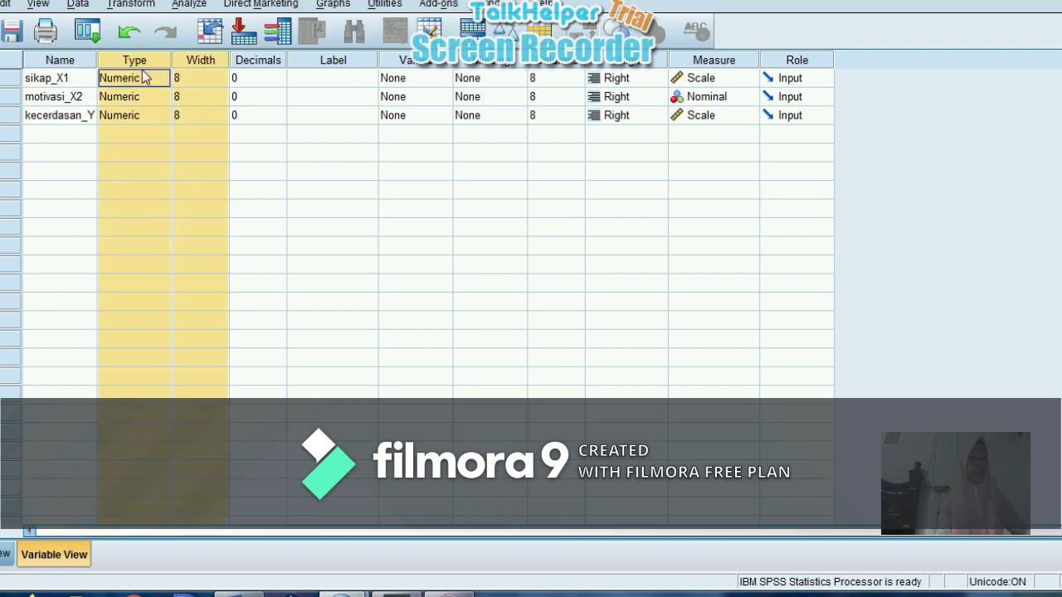
pyautogui.click(77, 84)
pyautogui.keyDown('shift'); pyautogui.click(83, 96); pyautogui.keyUp('shift')
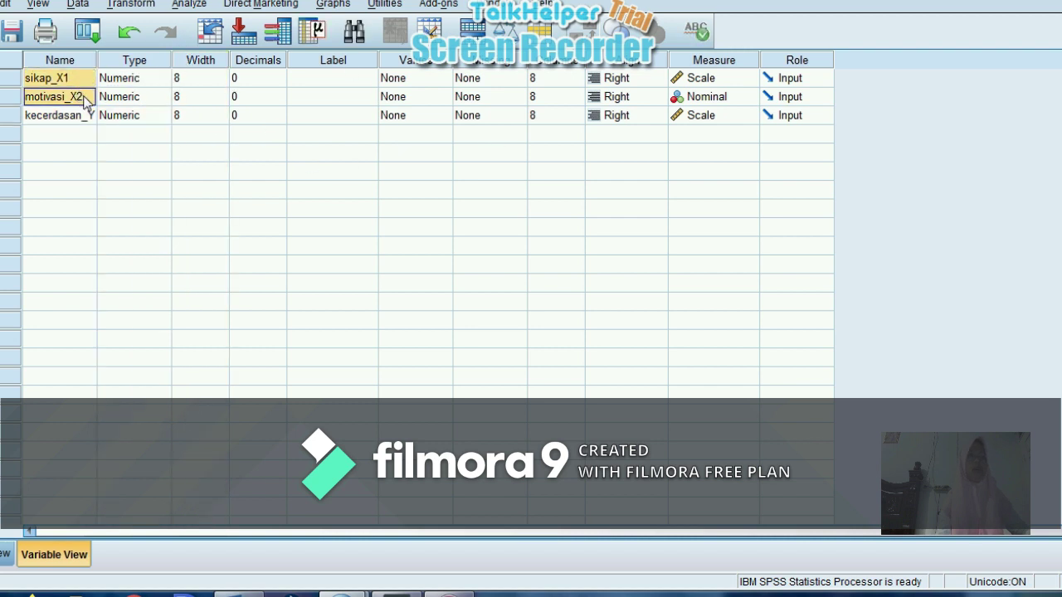
pyautogui.click(82, 96)
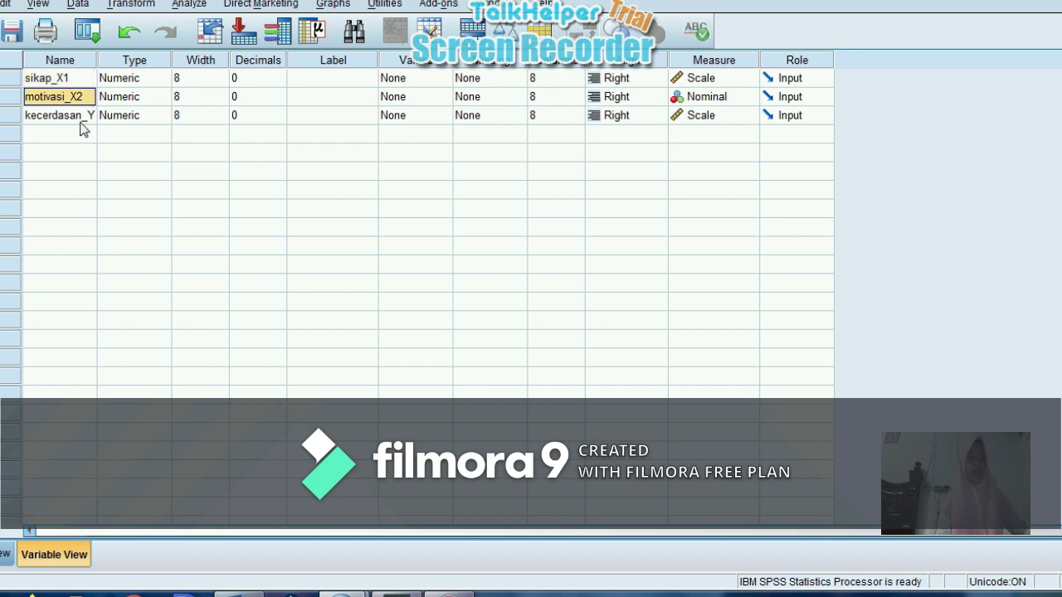
pyautogui.click(88, 121)
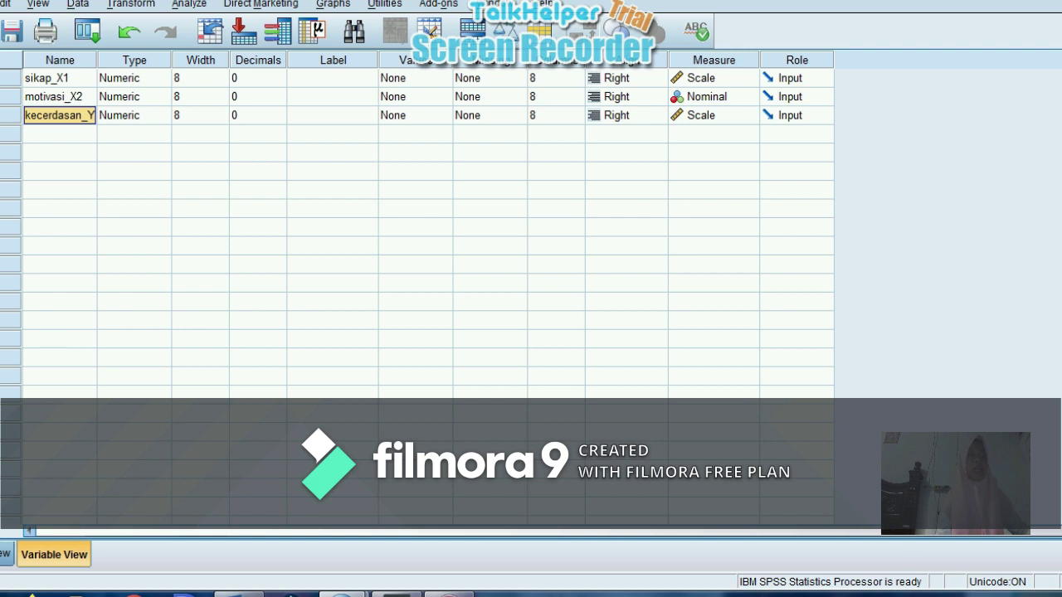
# Set up a partial correlation from the data with sikap_X1 and motivasi_X2 as variables, controlling for kecerdasan_Y.
pyautogui.click(4, 554)
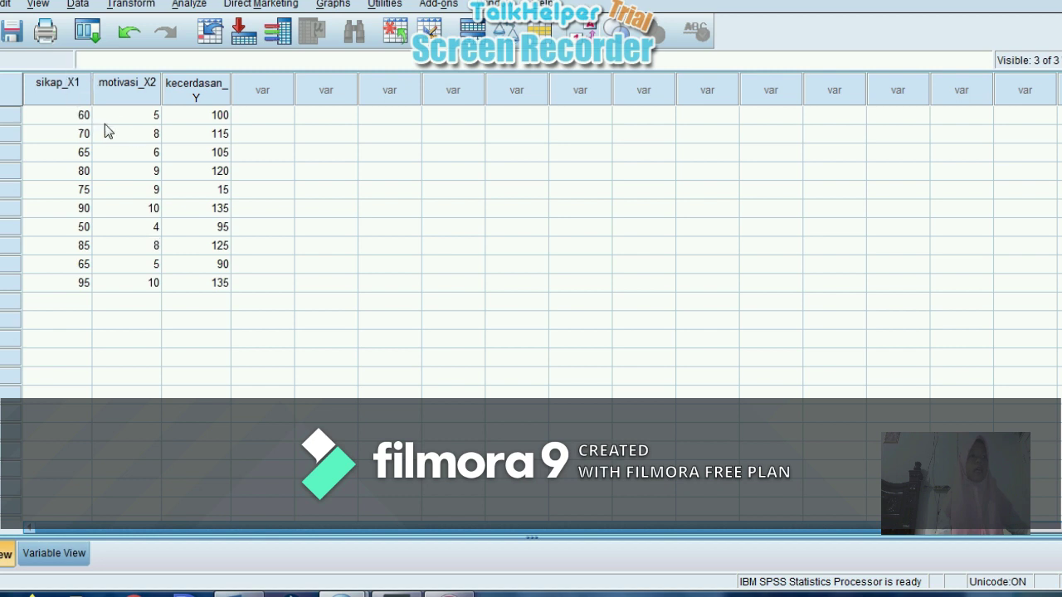
pyautogui.click(199, 112)
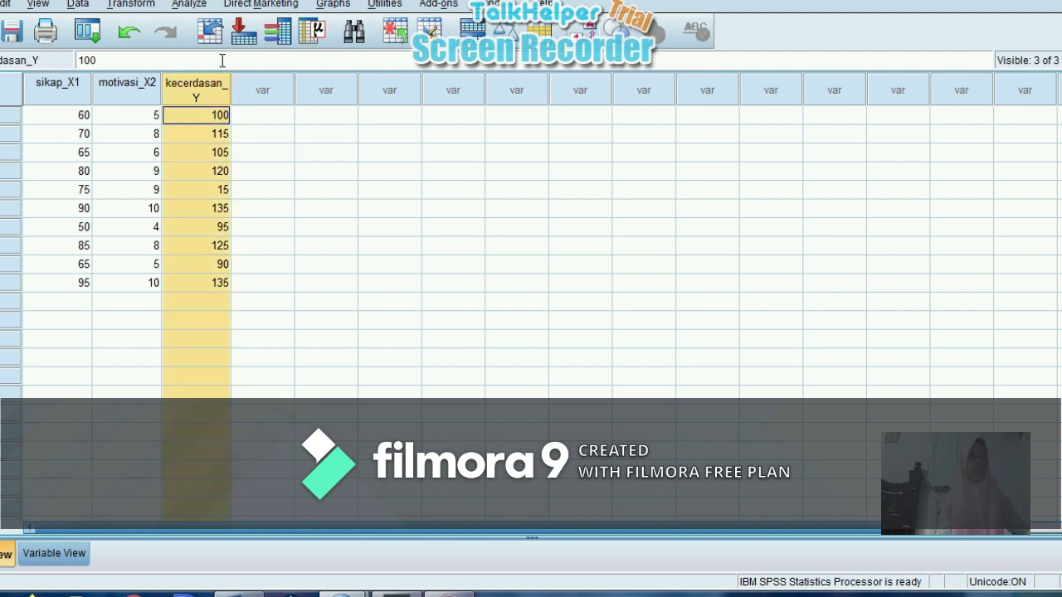
pyautogui.click(189, 6)
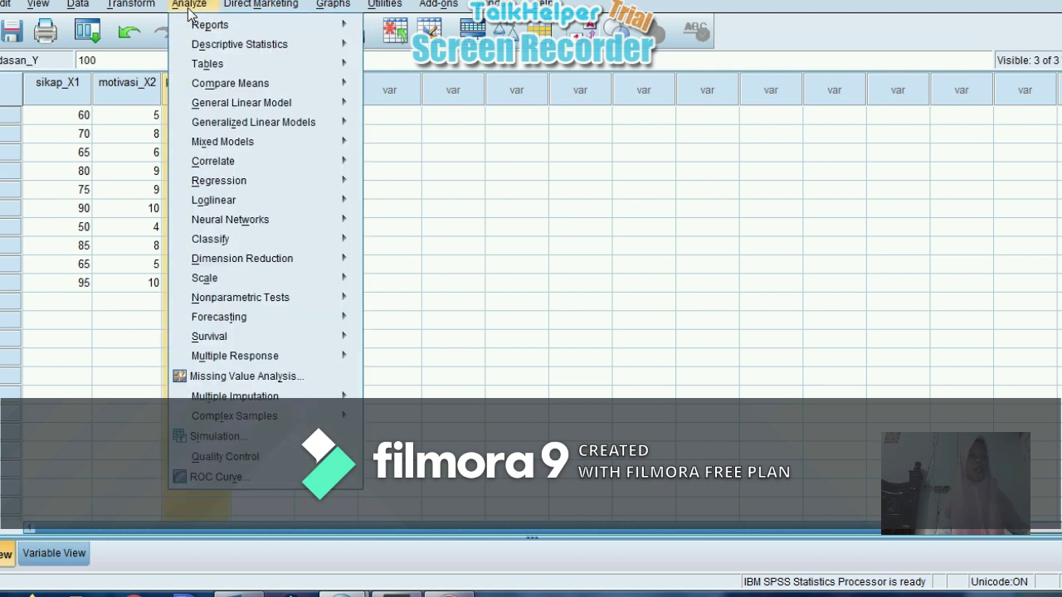
pyautogui.moveTo(279, 165)
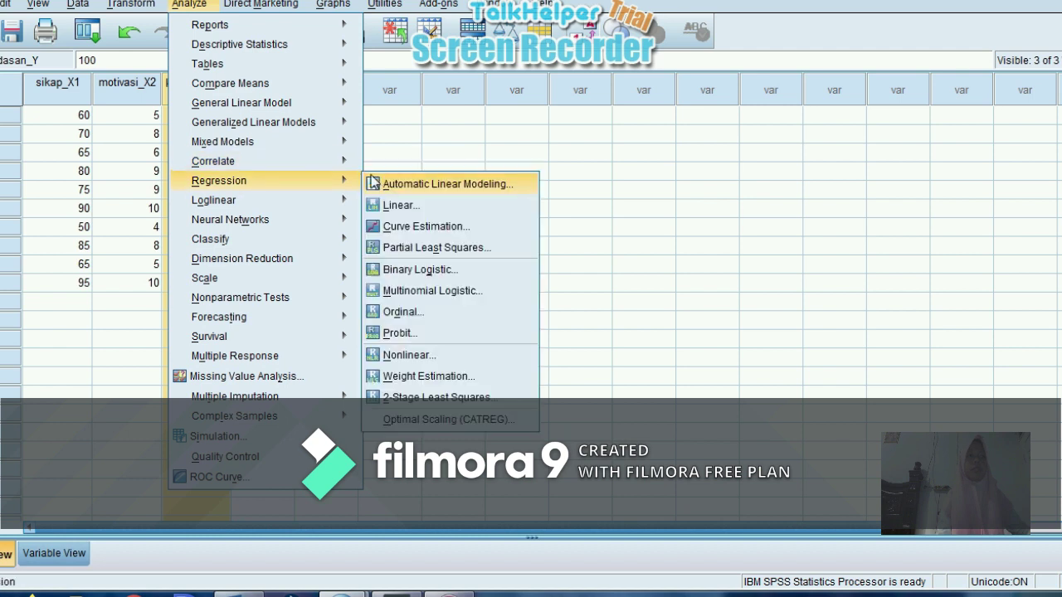
pyautogui.moveTo(349, 161)
pyautogui.click(380, 186)
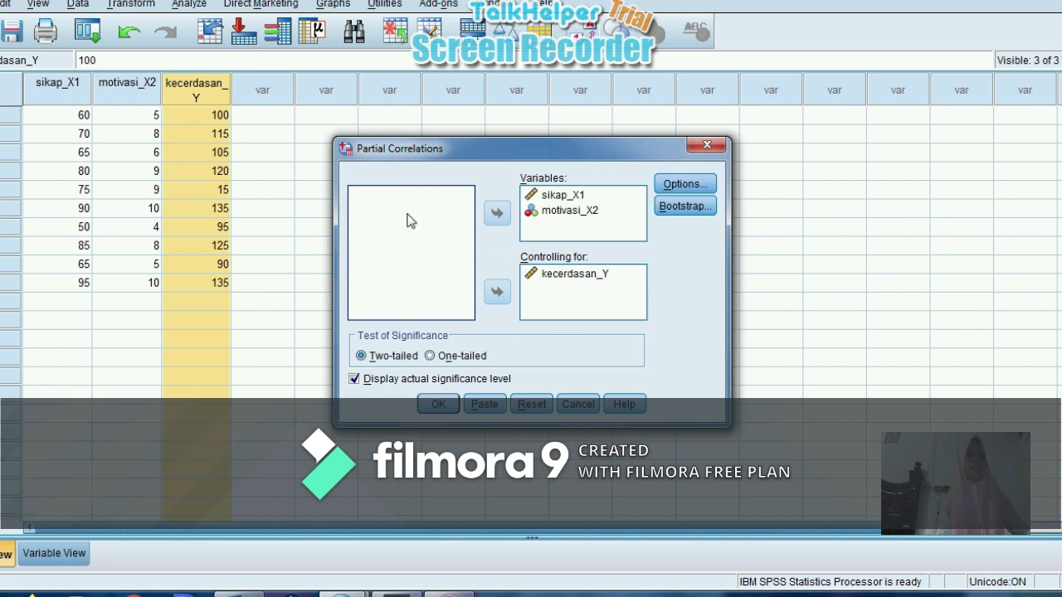
pyautogui.click(583, 218)
# Keep means and standard deviations and zero-order correlations included, with cases excluded listwise, and run the partial correlation.
pyautogui.click(684, 189)
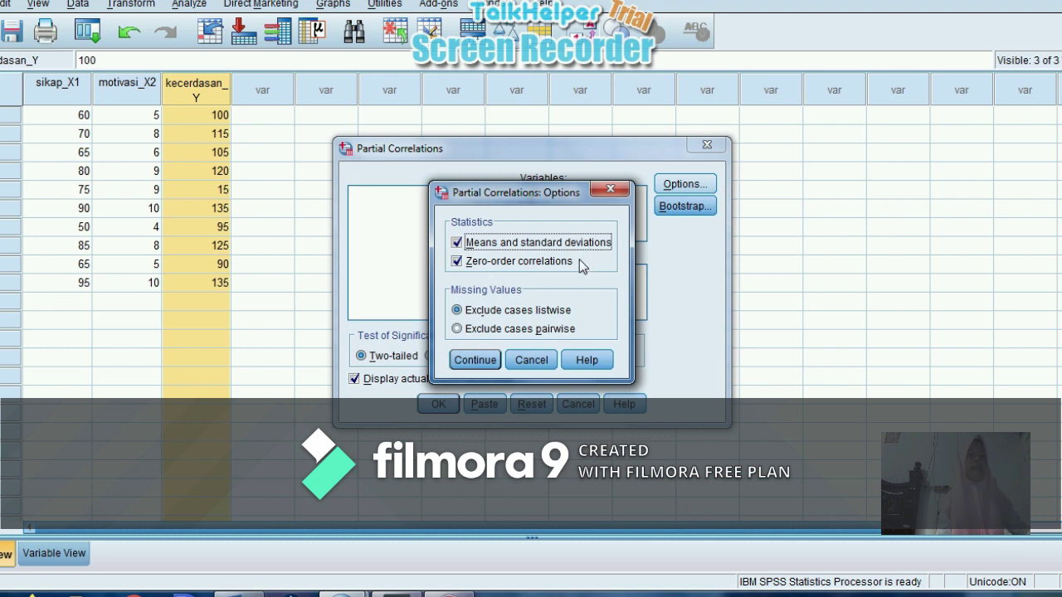
pyautogui.click(474, 360)
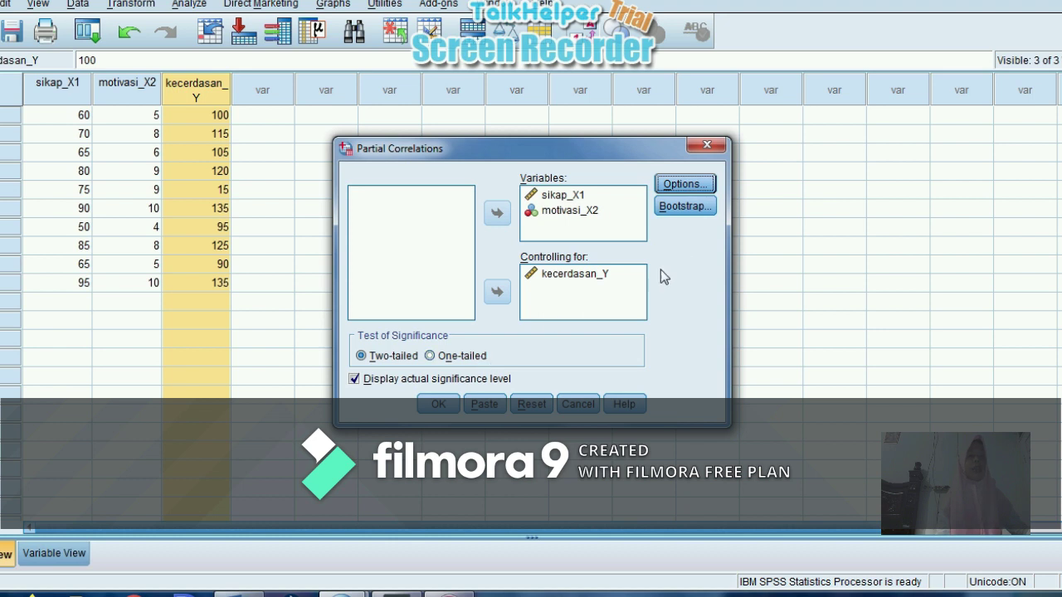
pyautogui.click(439, 404)
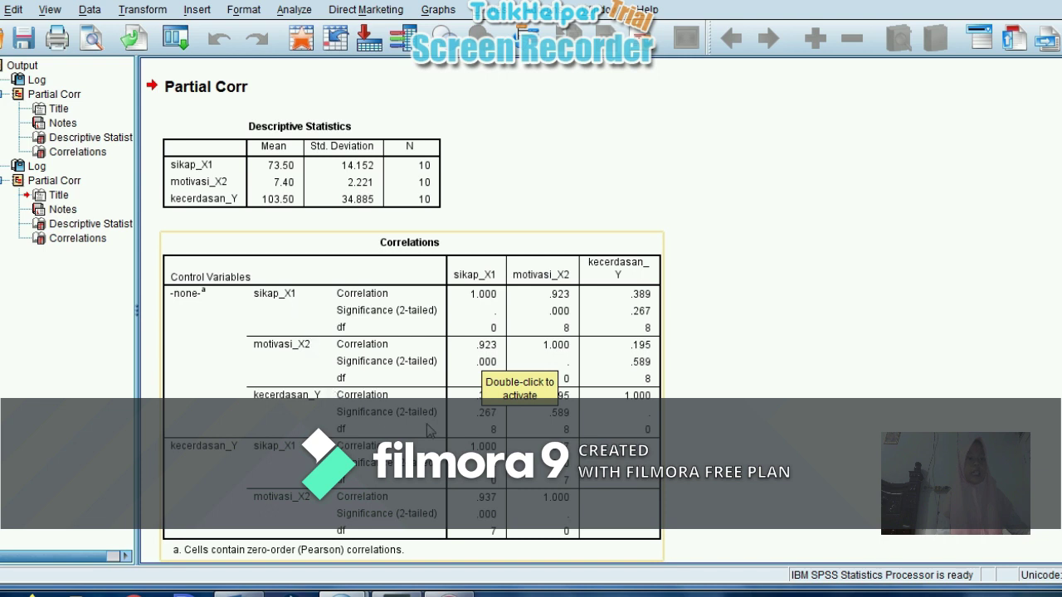
pyautogui.click(469, 416)
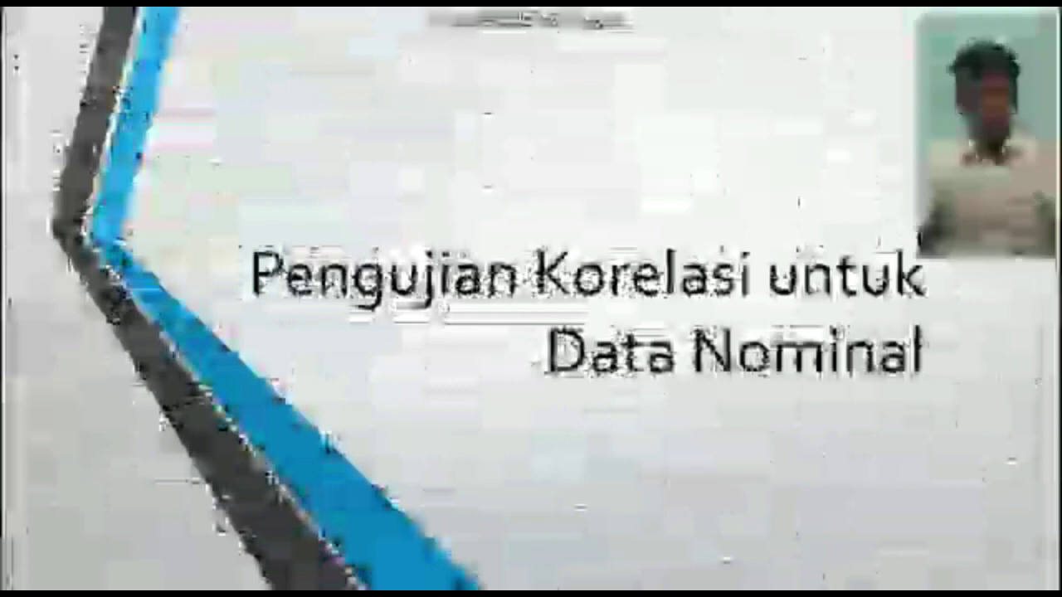
pyautogui.press('Right')
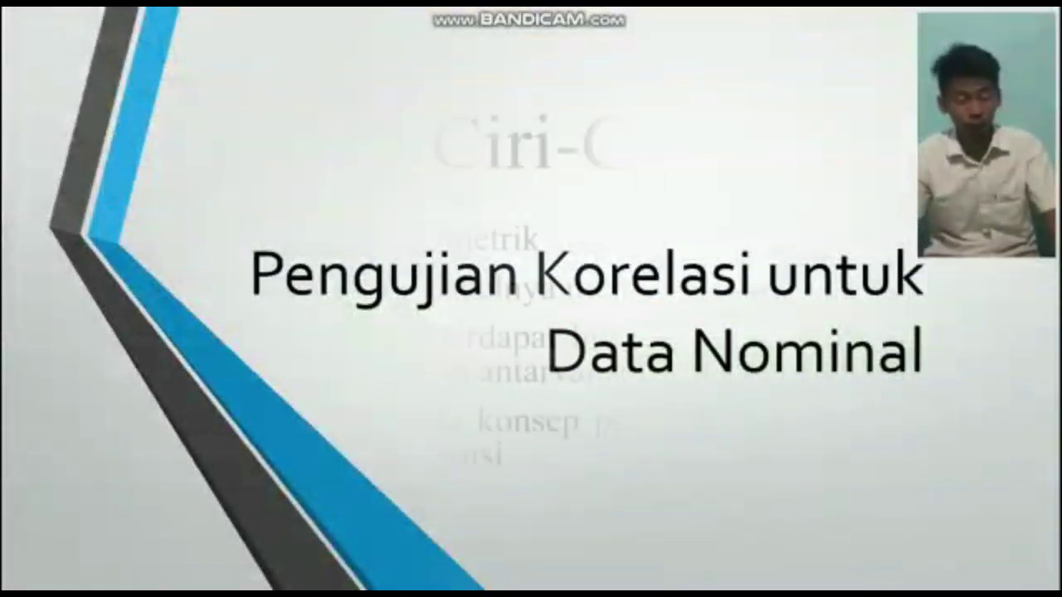
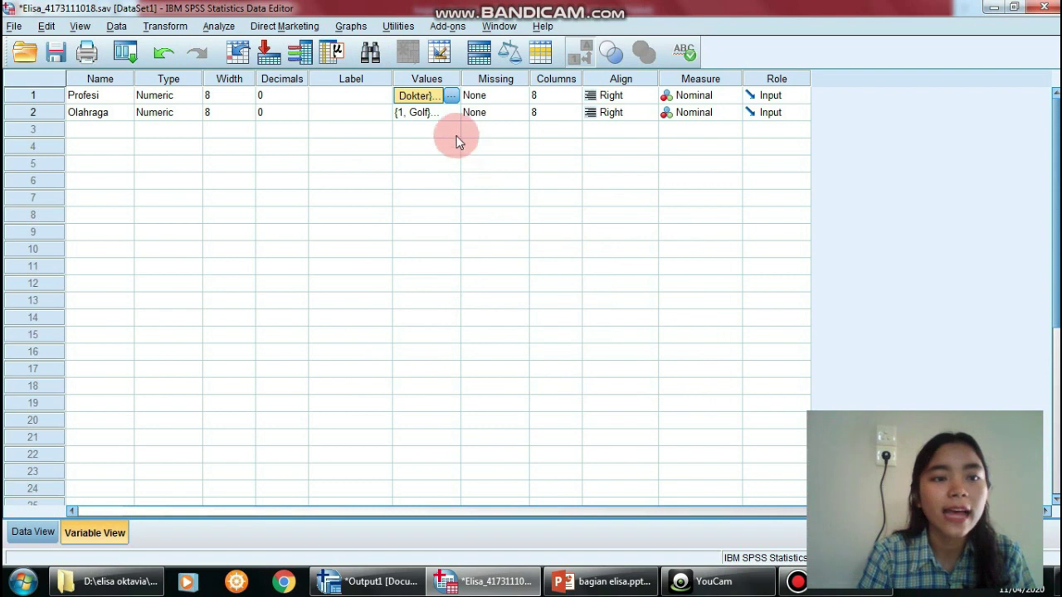
# Review the value labels defined for the Olahraga variable.
pyautogui.click(453, 113)
pyautogui.click(450, 113)
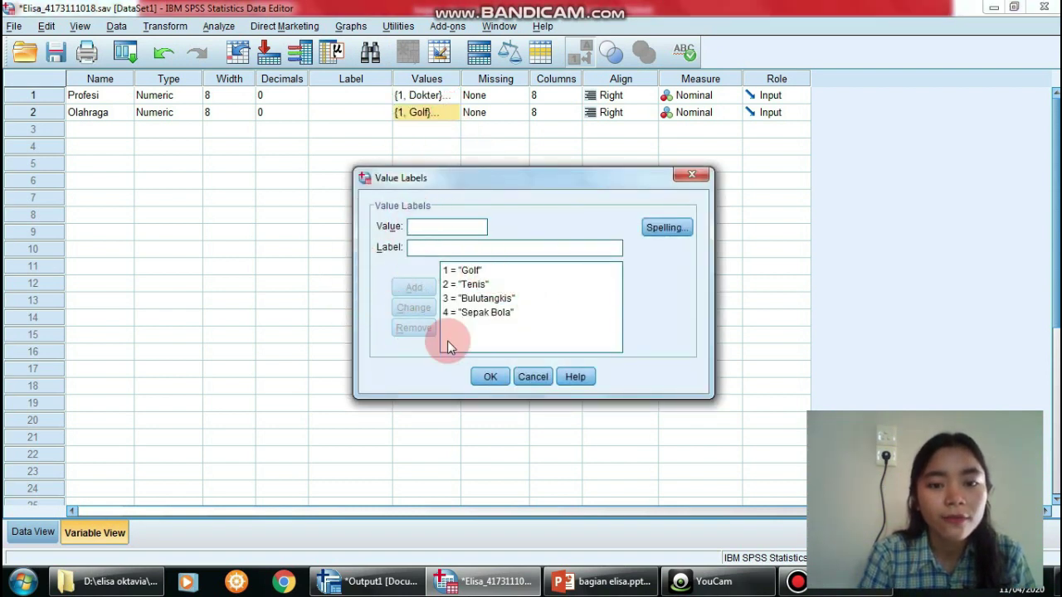
pyautogui.click(490, 377)
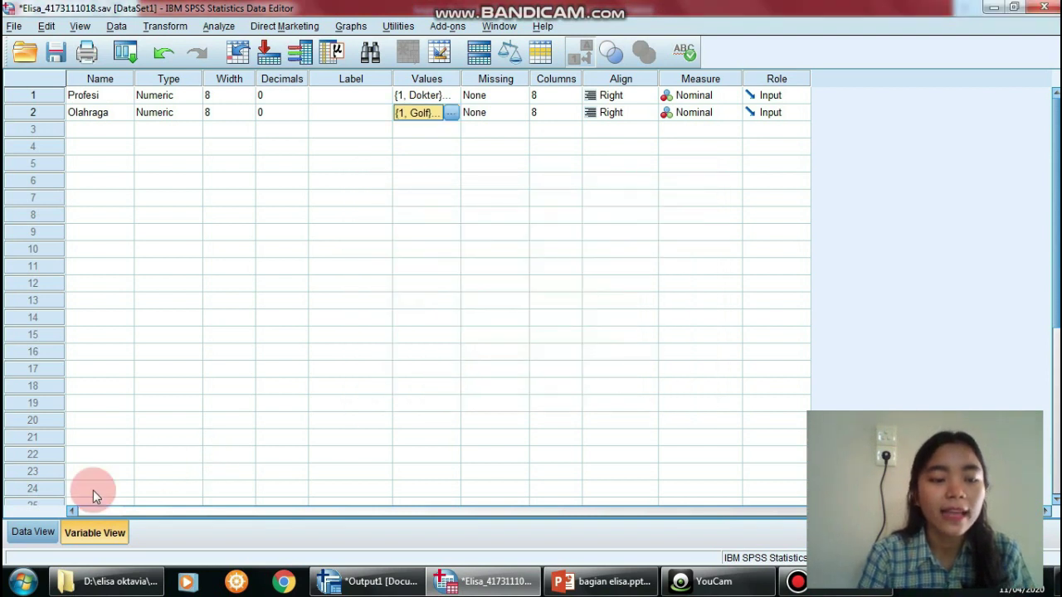
# Examine the Profesi entries in the data from the first case down through the Dokter cases to the Pengacara cases.
pyautogui.click(33, 532)
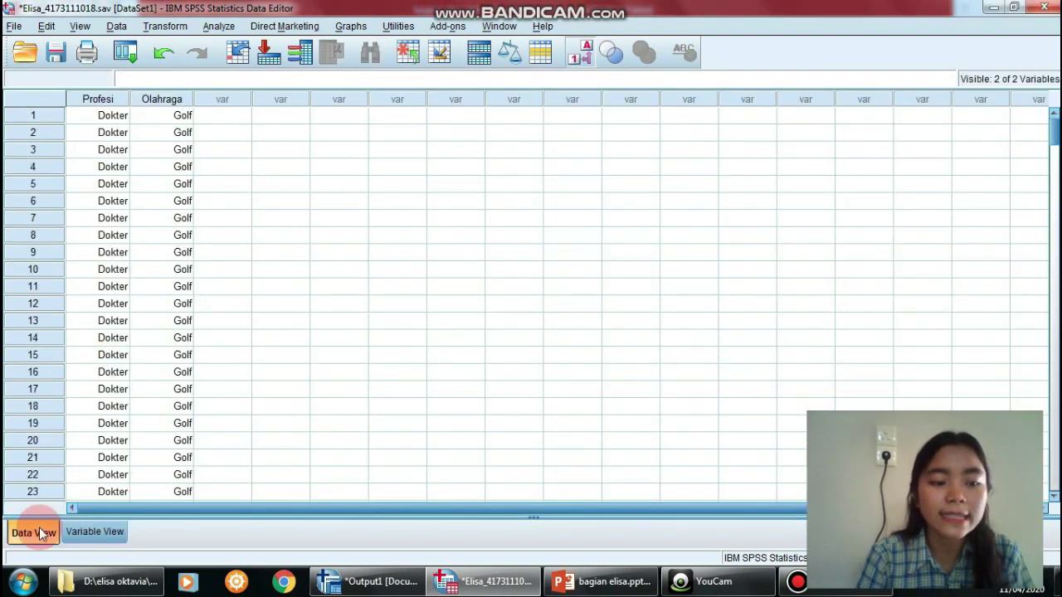
pyautogui.click(105, 120)
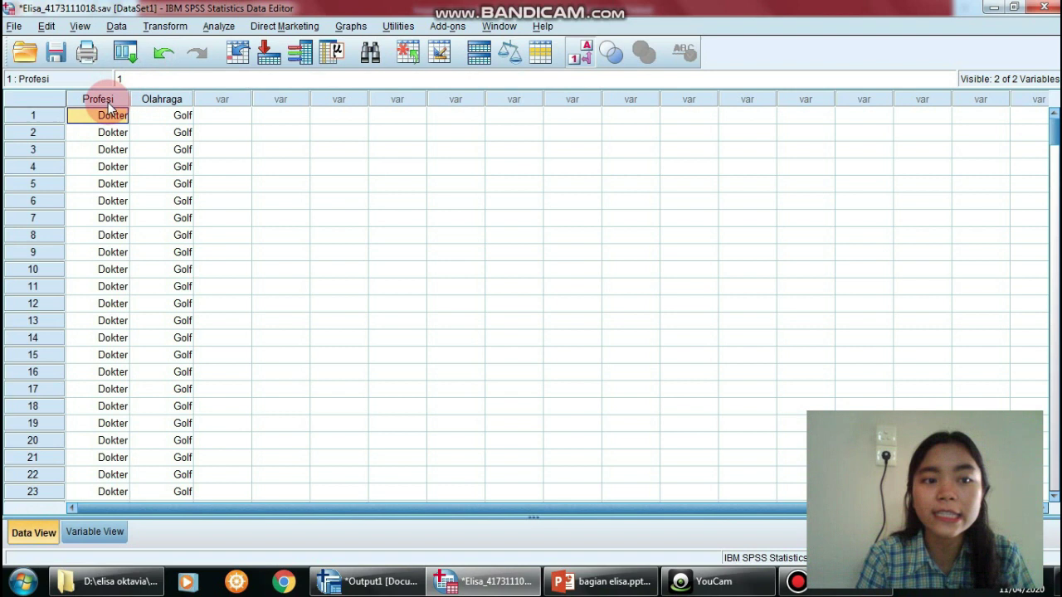
pyautogui.press('Down')
pyautogui.press('Down')
pyautogui.press('Down')
pyautogui.press('Down')
pyautogui.press('Down')
pyautogui.press('Down')
pyautogui.press('Down')
pyautogui.press('Down')
pyautogui.press('Down')
pyautogui.press('Down')
pyautogui.press('Down')
pyautogui.press('Down')
pyautogui.press('Down')
pyautogui.press('Down')
pyautogui.press('Down')
pyautogui.press('Down')
pyautogui.press('Down')
pyautogui.press('Down')
pyautogui.press('Down')
pyautogui.press('Down')
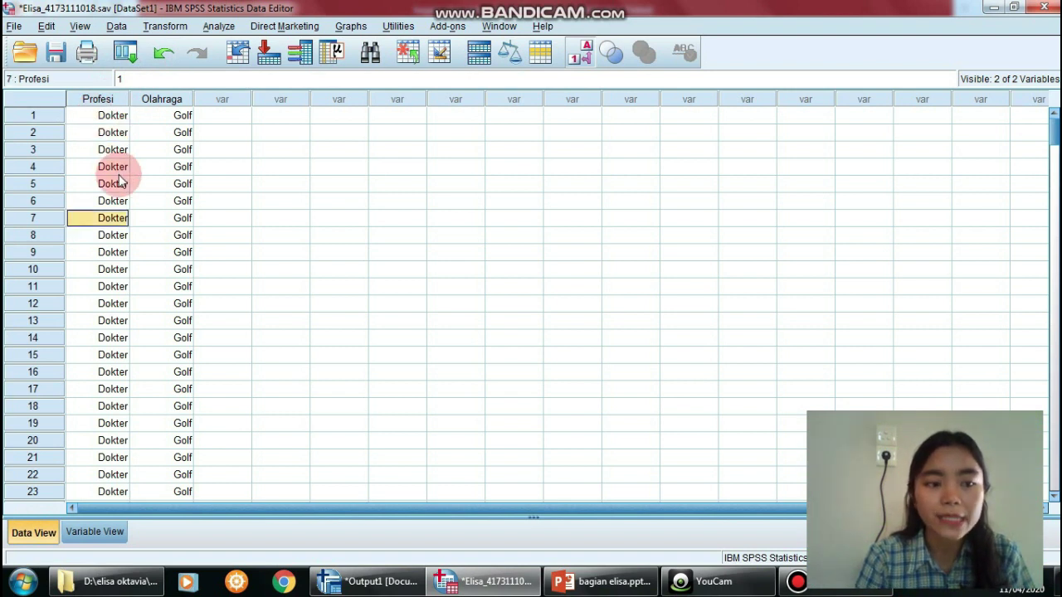
pyautogui.press('Down')
pyautogui.press('Up')
pyautogui.press('Up')
pyautogui.press('Up')
pyautogui.press('Up')
pyautogui.press('Up')
pyautogui.press('Up')
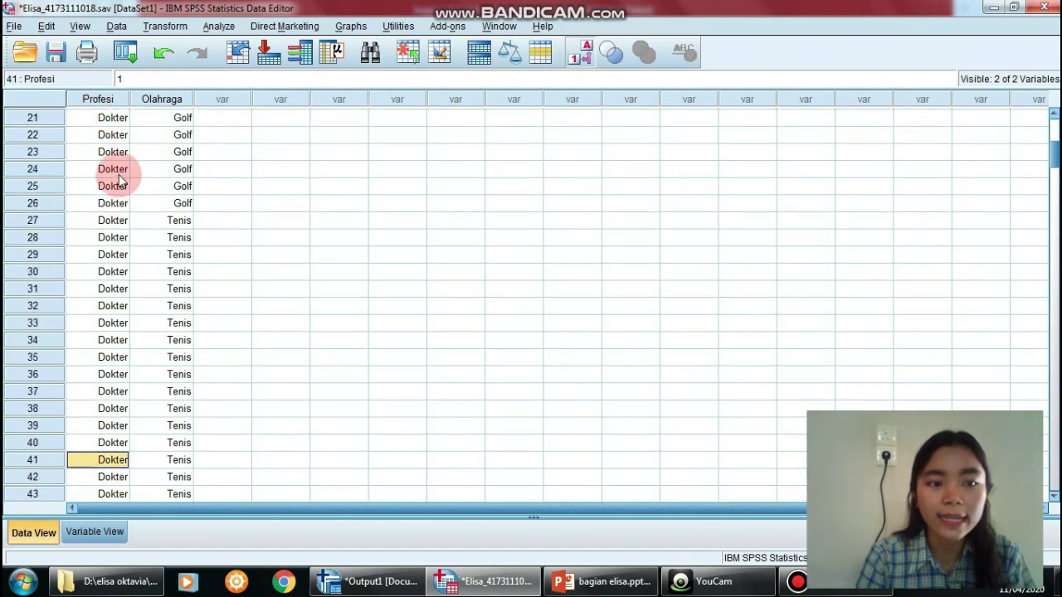
pyautogui.press('Down')
pyautogui.press('Down')
pyautogui.press('Down')
pyautogui.press('Down')
pyautogui.press('Down')
pyautogui.press('Down')
pyautogui.press('Down')
pyautogui.press('Down')
pyautogui.press('Down')
pyautogui.press('Down')
pyautogui.press('Down')
pyautogui.press('Down')
pyautogui.press('Down')
pyautogui.press('Down')
pyautogui.press('Down')
pyautogui.press('Down')
pyautogui.press('Down')
pyautogui.press('Down')
pyautogui.press('Down')
pyautogui.press('Down')
pyautogui.press('Down')
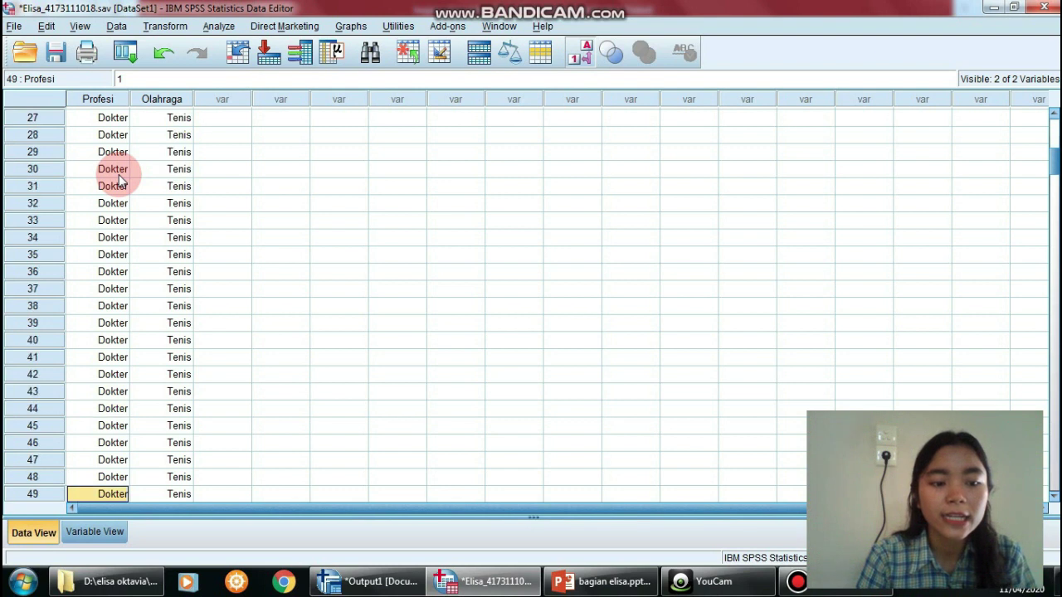
pyautogui.press('Down')
pyautogui.press('Down')
pyautogui.press('Down')
pyautogui.press('Down')
pyautogui.press('Down')
pyautogui.press('Down')
pyautogui.press('Down')
pyautogui.press('Down')
pyautogui.press('Down')
pyautogui.press('Down')
pyautogui.press('Down')
pyautogui.press('Down')
pyautogui.press('Down')
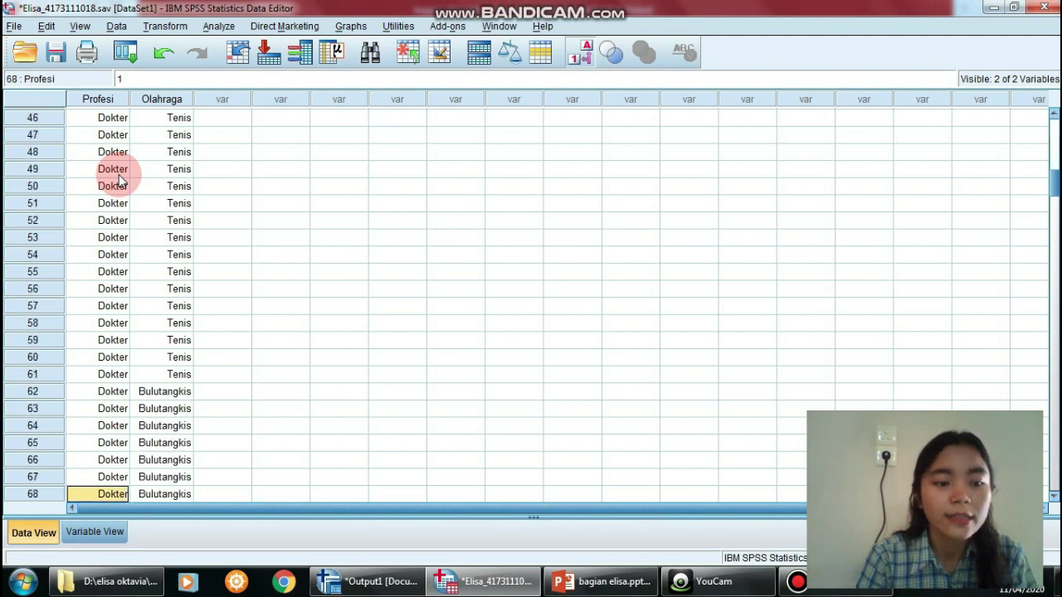
pyautogui.press('Down')
pyautogui.press('Down')
pyautogui.press('Down')
pyautogui.press('Down')
pyautogui.press('Down')
pyautogui.press('Down')
pyautogui.press('Down')
pyautogui.press('Down')
pyautogui.press('Down')
pyautogui.press('Down')
pyautogui.press('Down')
pyautogui.press('Down')
pyautogui.press('Down')
pyautogui.press('Down')
pyautogui.press('Down')
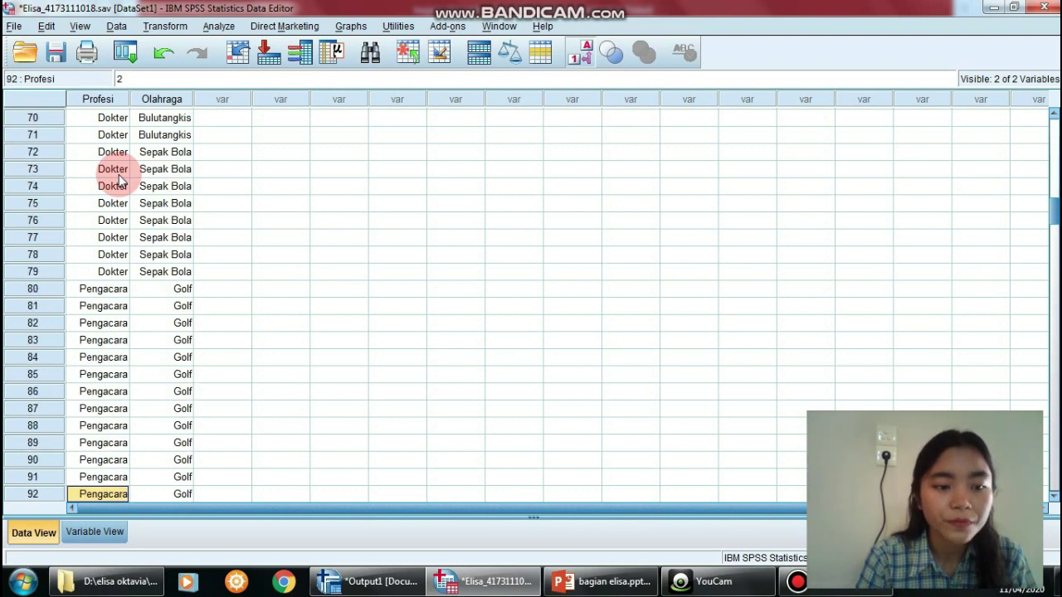
# Return to the last Dokter case in the Profesi column to check where that group ends.
pyautogui.press('Up')
pyautogui.press('Up')
pyautogui.press('Up')
pyautogui.press('Up')
pyautogui.press('Up')
pyautogui.press('Up')
pyautogui.press('Up')
pyautogui.press('Up')
pyautogui.press('Up')
pyautogui.press('Up')
pyautogui.press('Up')
pyautogui.press('Up')
pyautogui.press('Up')
pyautogui.press('Up')
pyautogui.press('Up')
pyautogui.press('Up')
pyautogui.press('Up')
pyautogui.press('Up')
pyautogui.press('Down')
pyautogui.press('Down')
pyautogui.press('Down')
pyautogui.press('Down')
pyautogui.press('Down')
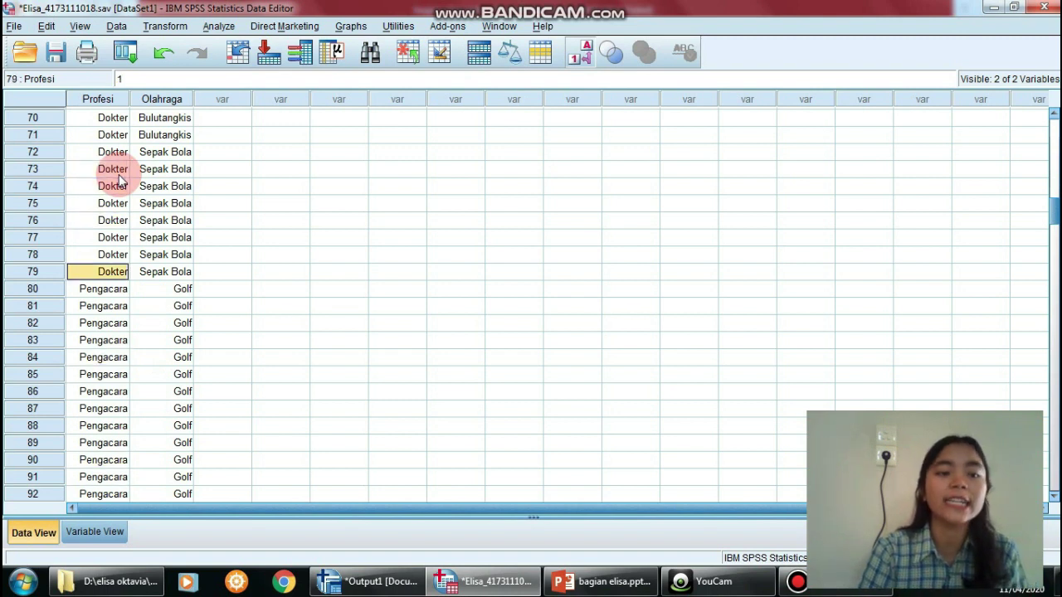
# Examine the Olahraga entries for the Dokter cases from case 79 back up to the first case.
pyautogui.press('Right')
pyautogui.press('Up')
pyautogui.press('Up')
pyautogui.press('Up')
pyautogui.press('Up')
pyautogui.press('Up')
pyautogui.press('Up')
pyautogui.press('Up')
pyautogui.press('Up')
pyautogui.press('Up')
pyautogui.press('Up')
pyautogui.press('Up')
pyautogui.press('Up')
pyautogui.press('Up')
pyautogui.press('Up')
pyautogui.press('Up')
pyautogui.press('Up')
pyautogui.press('Up')
pyautogui.press('Up')
pyautogui.press('Up')
pyautogui.press('Up')
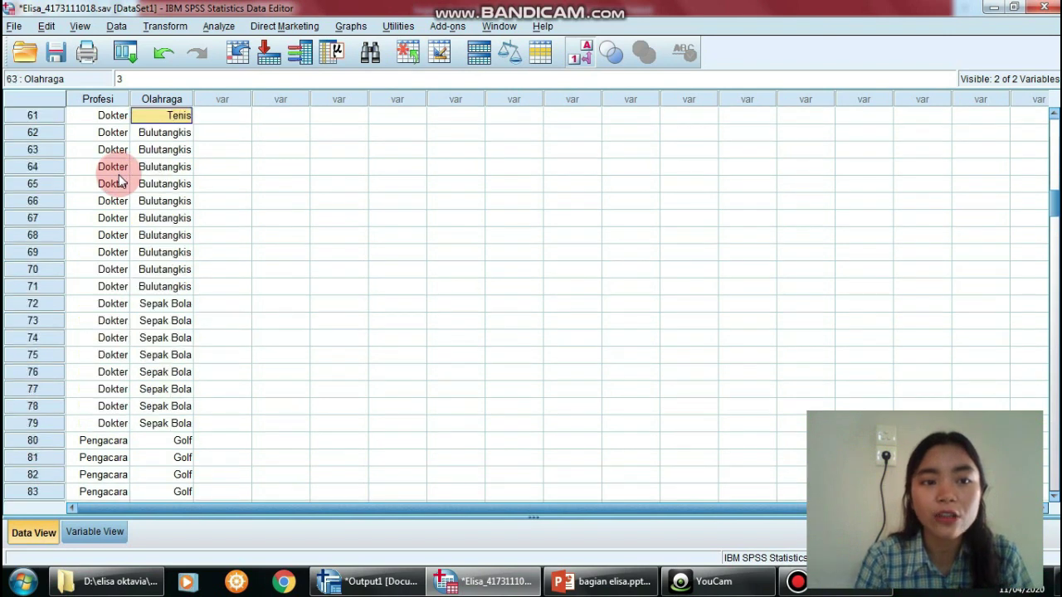
pyautogui.press('Up')
pyautogui.press('Up')
pyautogui.press('Up')
pyautogui.press('Up')
pyautogui.press('Up')
pyautogui.press('Up')
pyautogui.press('Up')
pyautogui.press('Up')
pyautogui.press('Up')
pyautogui.press('Up')
pyautogui.press('Up')
pyautogui.press('Up')
pyautogui.press('Up')
pyautogui.press('Up')
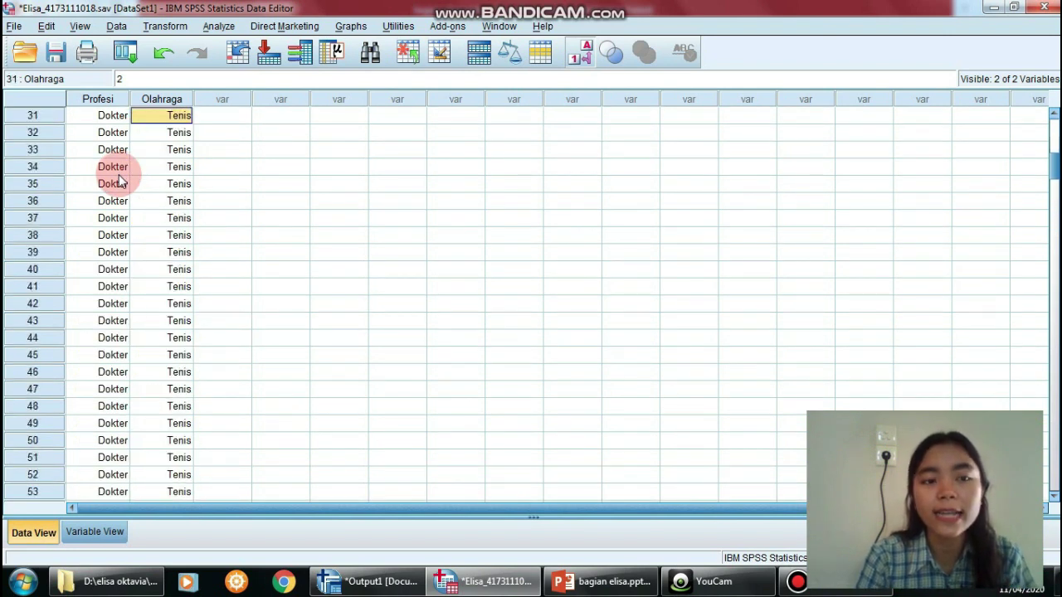
pyautogui.press('Up')
pyautogui.press('Up')
pyautogui.press('Up')
pyautogui.press('Up')
pyautogui.press('Up')
pyautogui.press('Up')
pyautogui.press('Up')
pyautogui.press('Up')
pyautogui.press('Up')
pyautogui.press('Up')
pyautogui.press('Up')
pyautogui.press('Up')
pyautogui.press('Up')
pyautogui.press('Up')
pyautogui.press('Up')
pyautogui.press('Up')
pyautogui.press('Up')
pyautogui.press('Up')
pyautogui.press('Up')
pyautogui.press('Up')
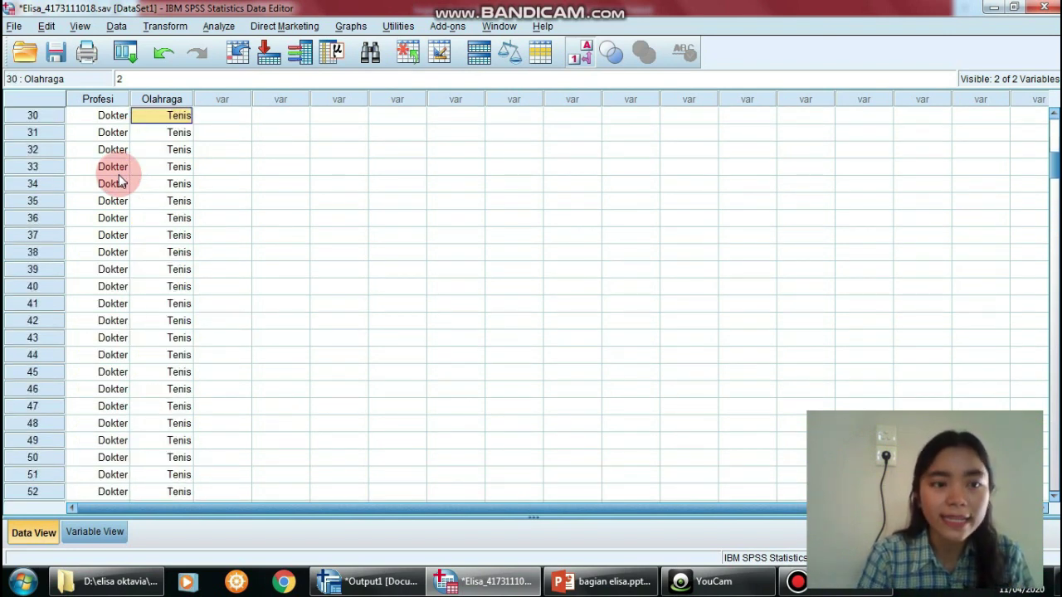
pyautogui.press('Up')
pyautogui.press('Up')
pyautogui.press('Up')
pyautogui.press('Up')
pyautogui.press('Up')
pyautogui.press('Up')
pyautogui.press('Up')
pyautogui.press('Up')
pyautogui.press('Up')
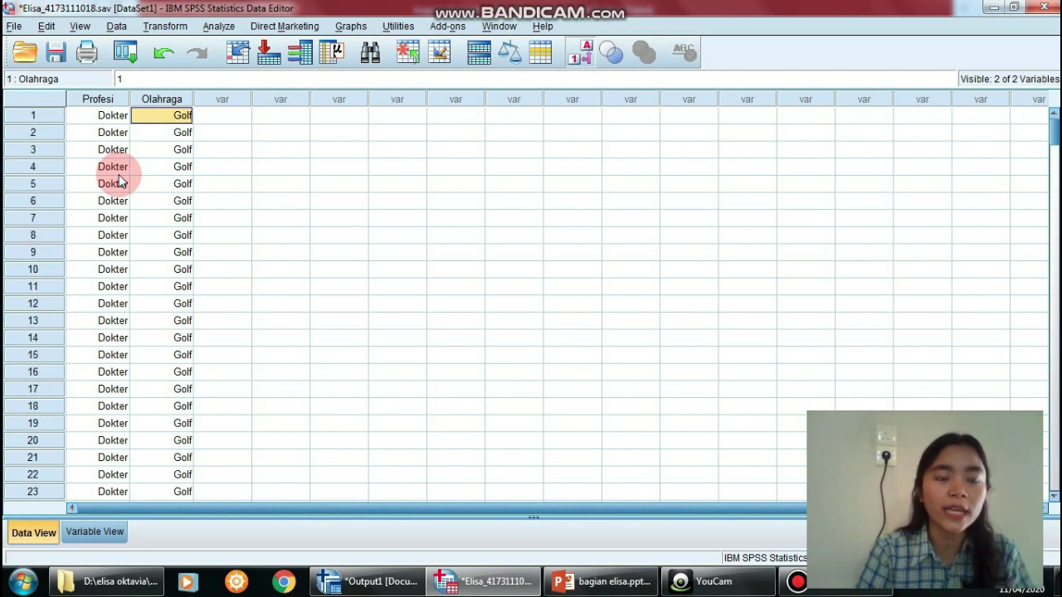
# Set up a Crosstabs analysis with Profesi as the column variable and Olahraga as the row variable.
pyautogui.click(222, 30)
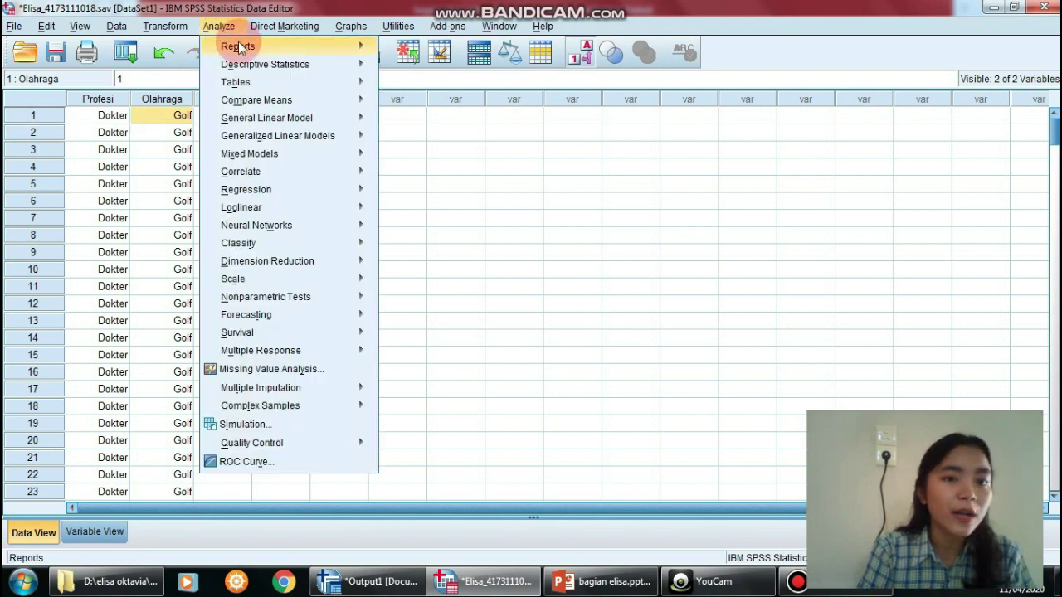
pyautogui.moveTo(246, 65)
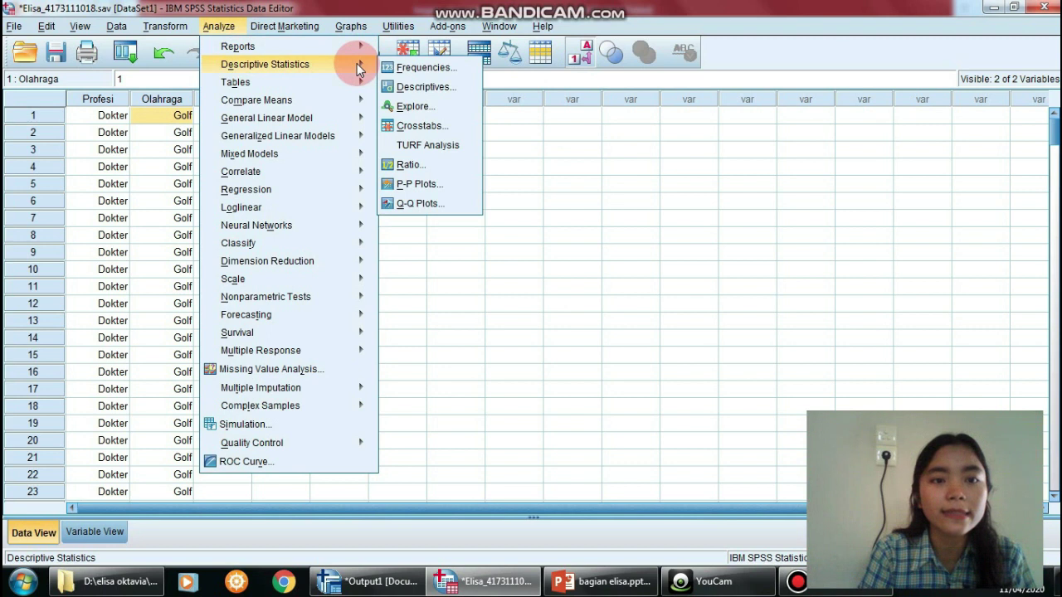
pyautogui.click(403, 126)
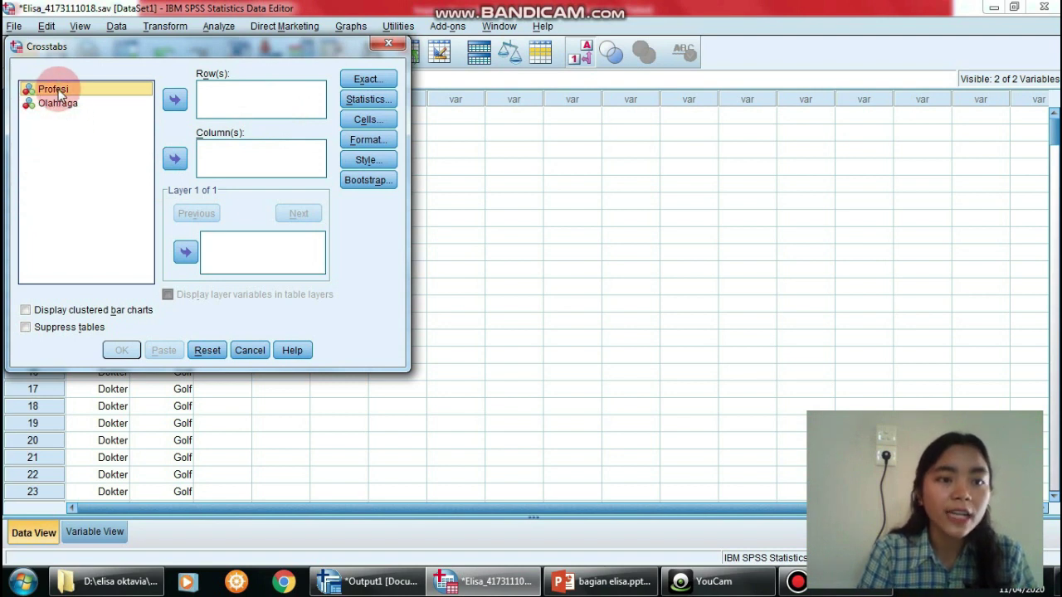
pyautogui.click(174, 159)
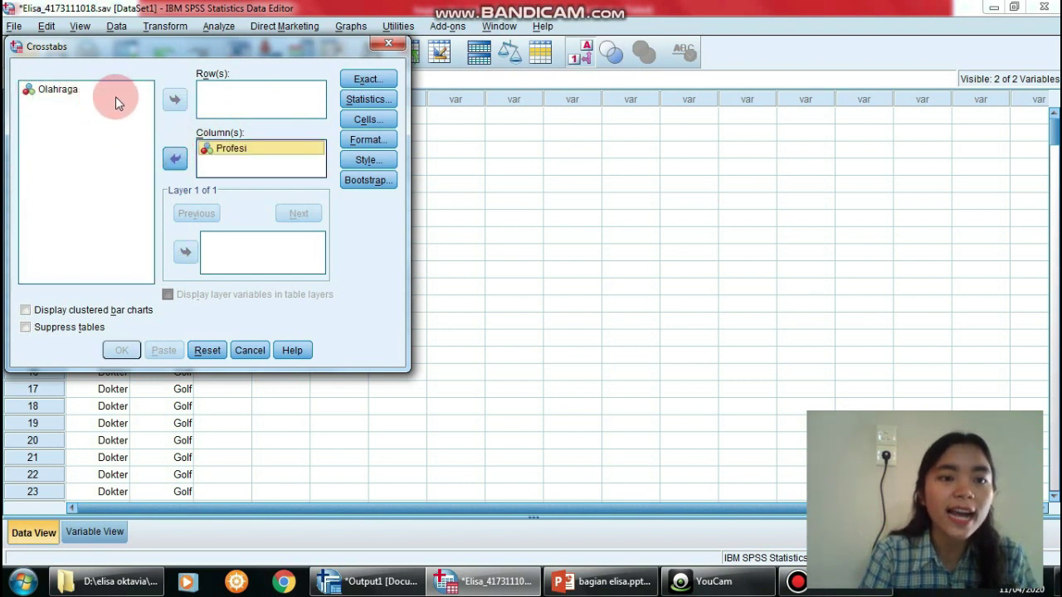
pyautogui.click(189, 101)
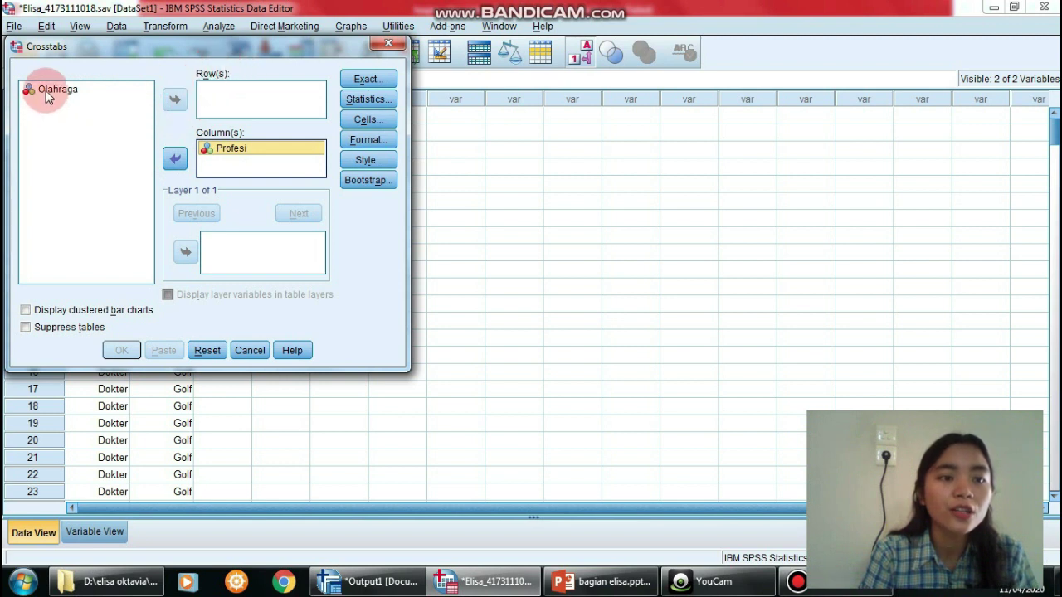
pyautogui.click(46, 93)
pyautogui.click(171, 99)
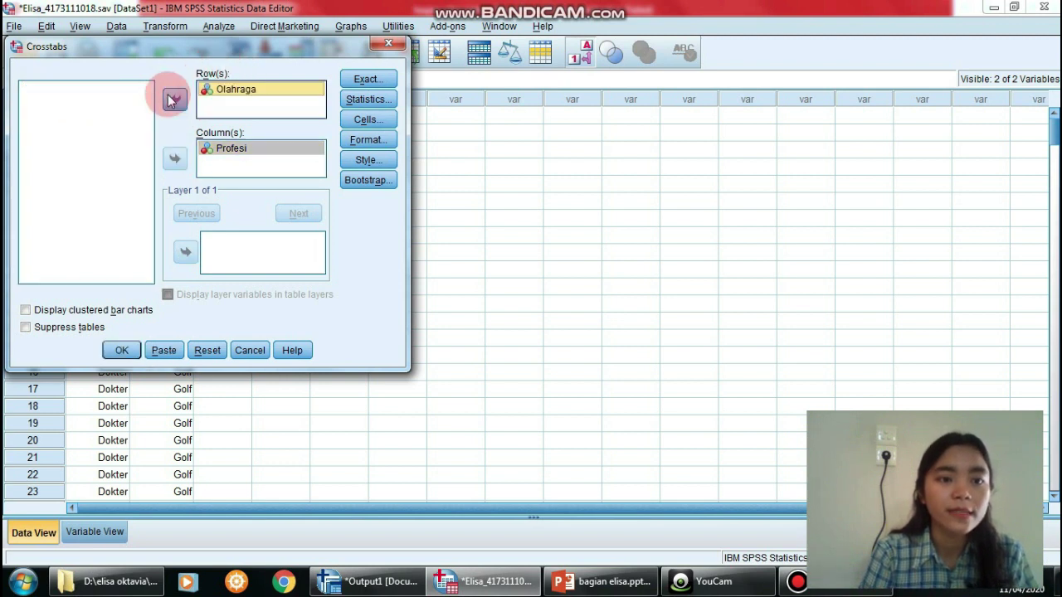
pyautogui.click(263, 92)
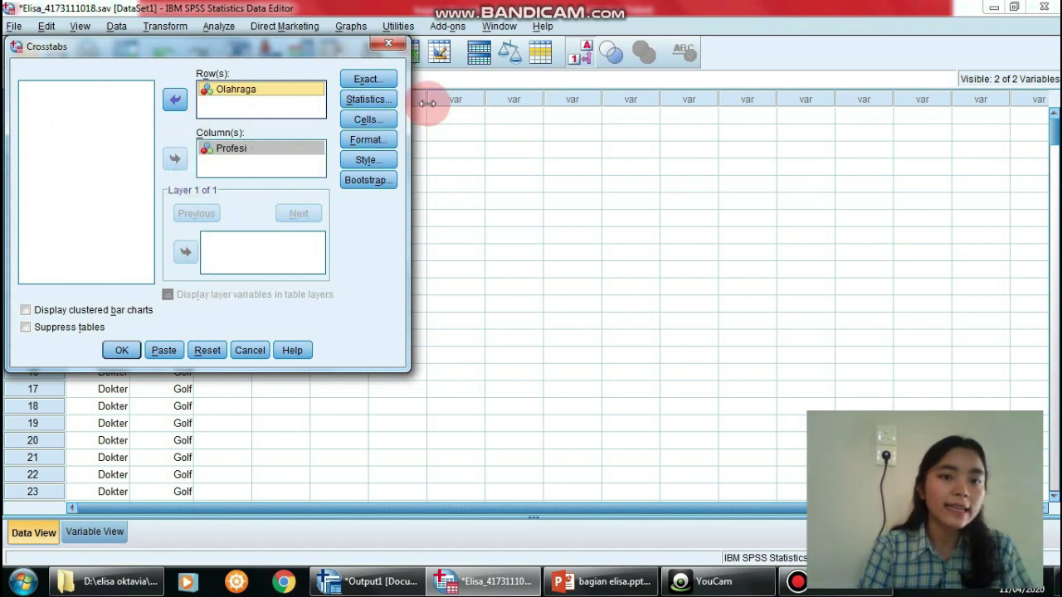
# Run the crosstabulation with Chi-square and Contingency coefficient statistics, and examine the Chi-Square Tests and Symmetric Measures tables.
pyautogui.click(384, 104)
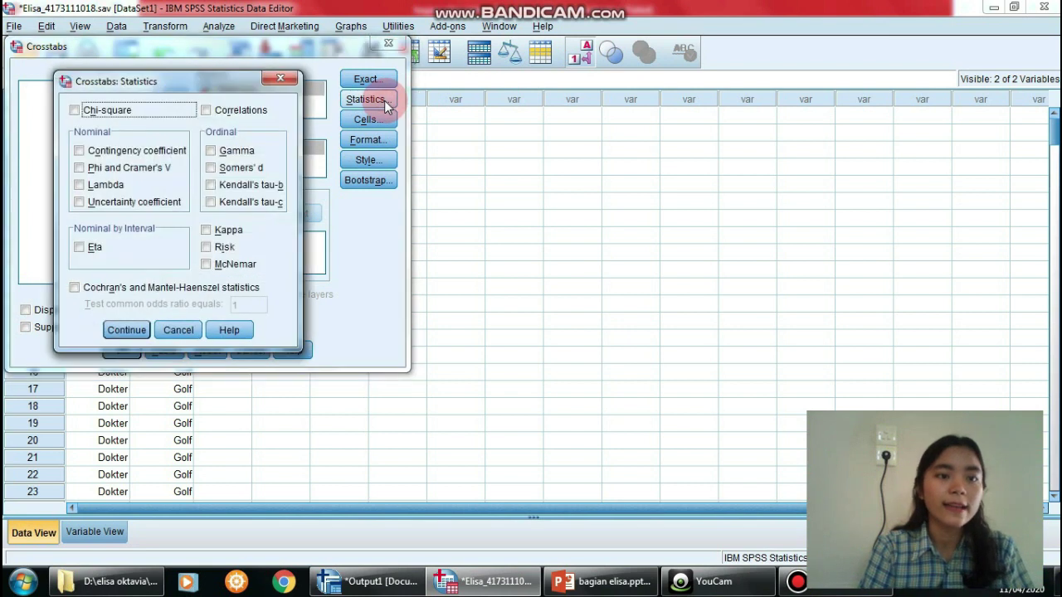
pyautogui.click(76, 110)
pyautogui.click(79, 151)
pyautogui.click(120, 329)
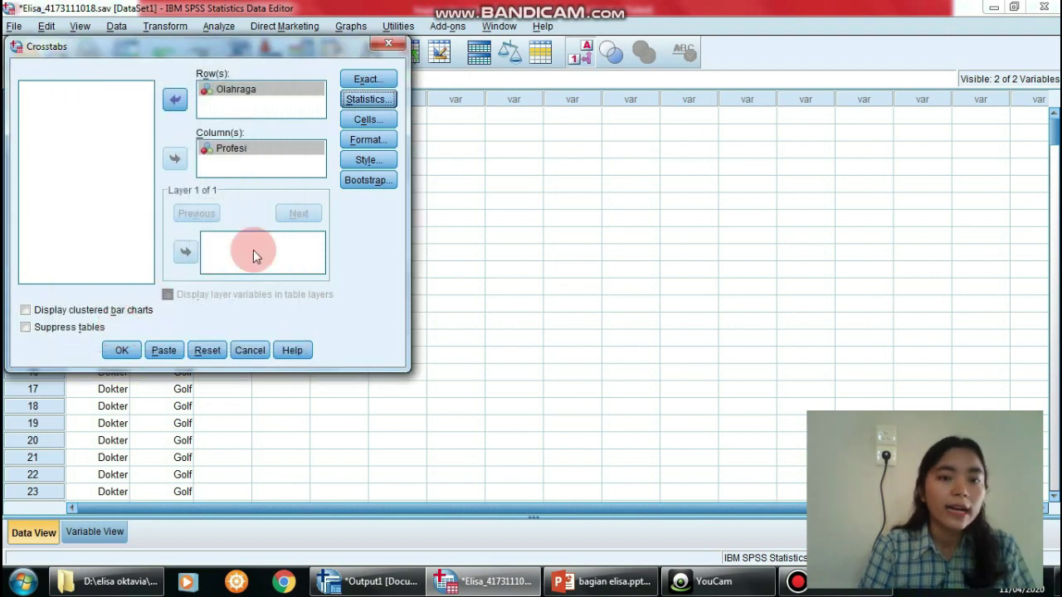
pyautogui.click(122, 348)
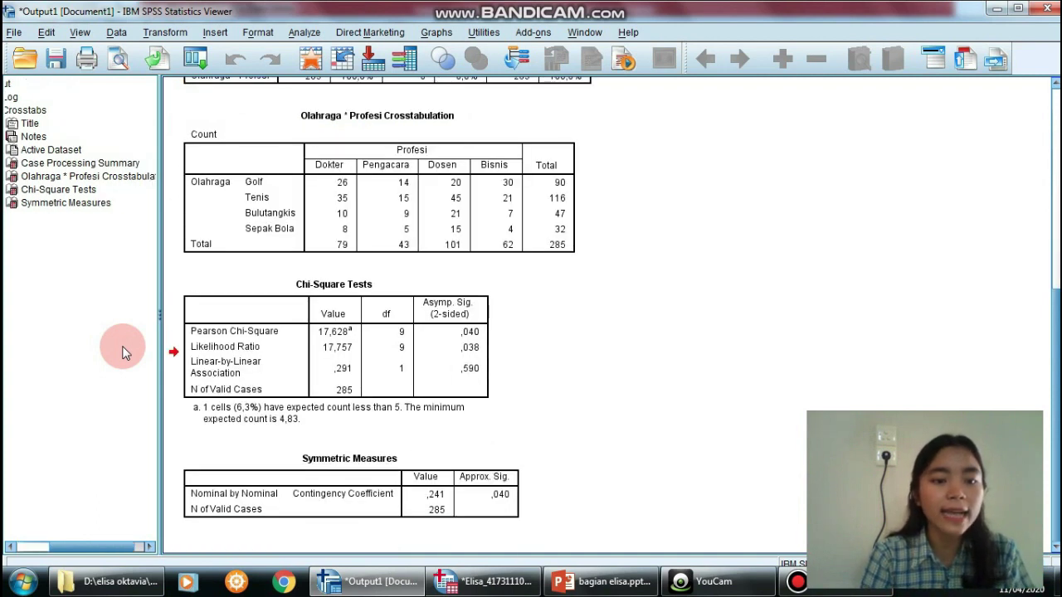
pyautogui.click(245, 336)
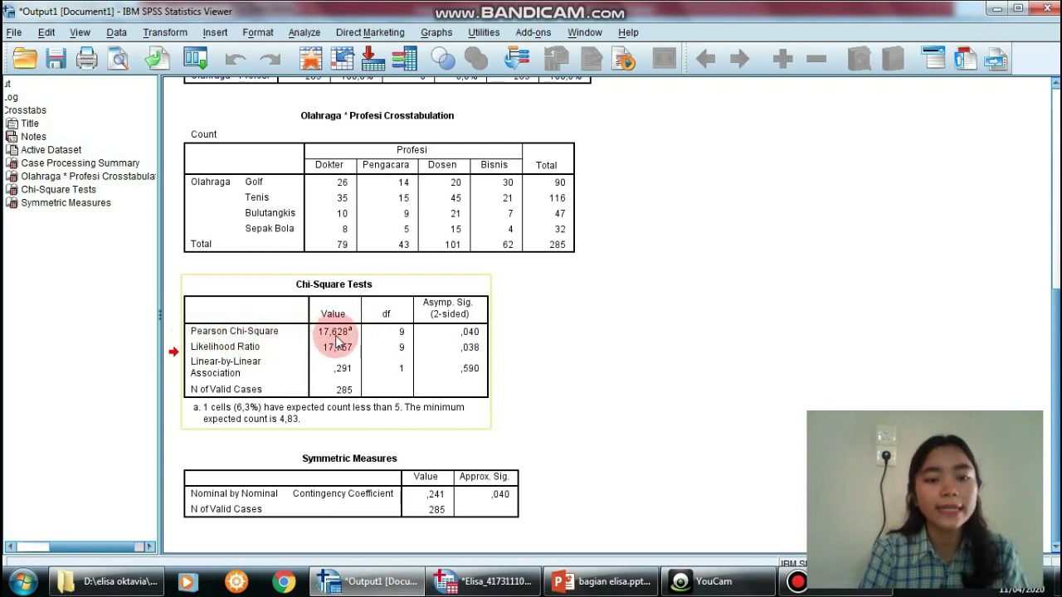
pyautogui.click(280, 520)
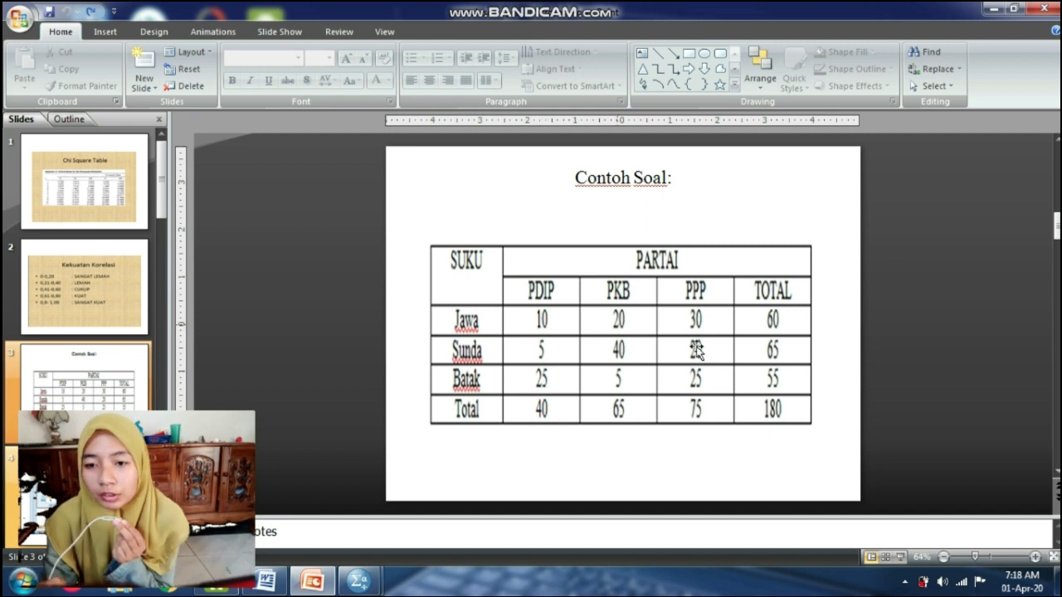
# Switch to the contoh soal.sav data editor in SPSS and review the value labels defined for the partai variable.
pyautogui.moveTo(355, 578)
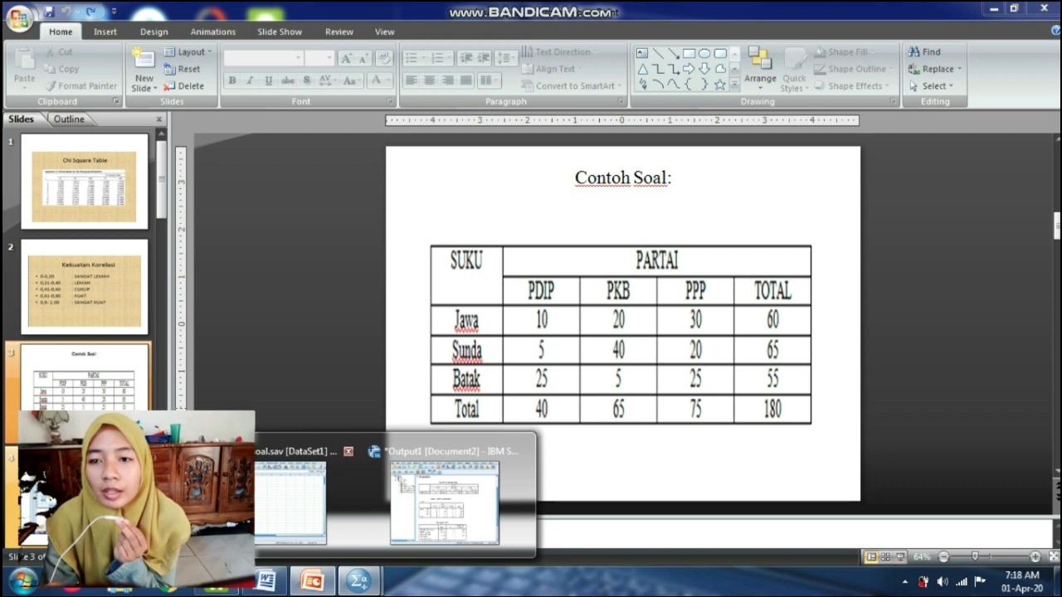
pyautogui.click(316, 514)
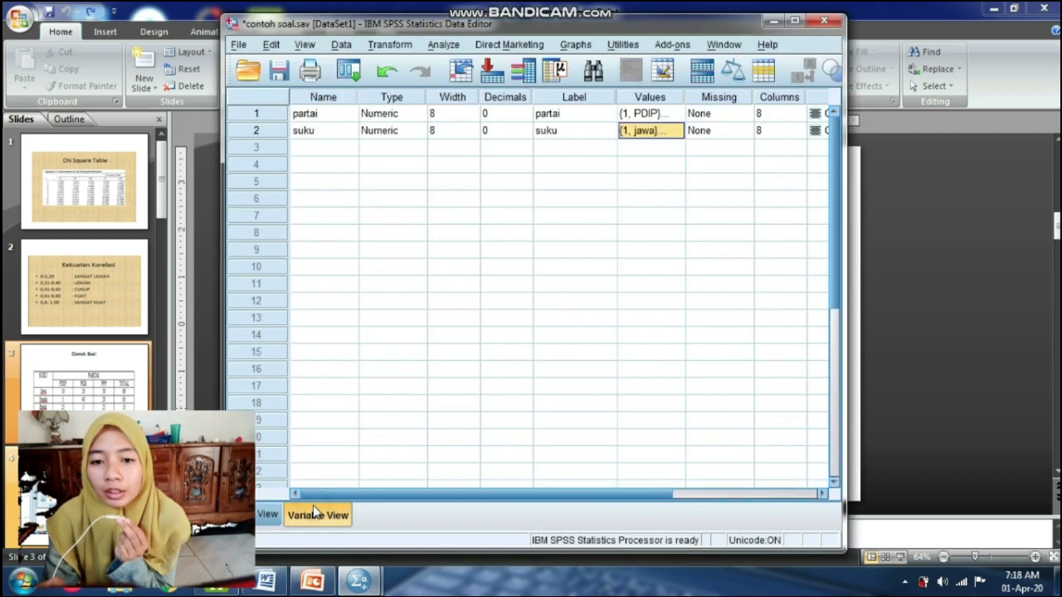
pyautogui.click(328, 114)
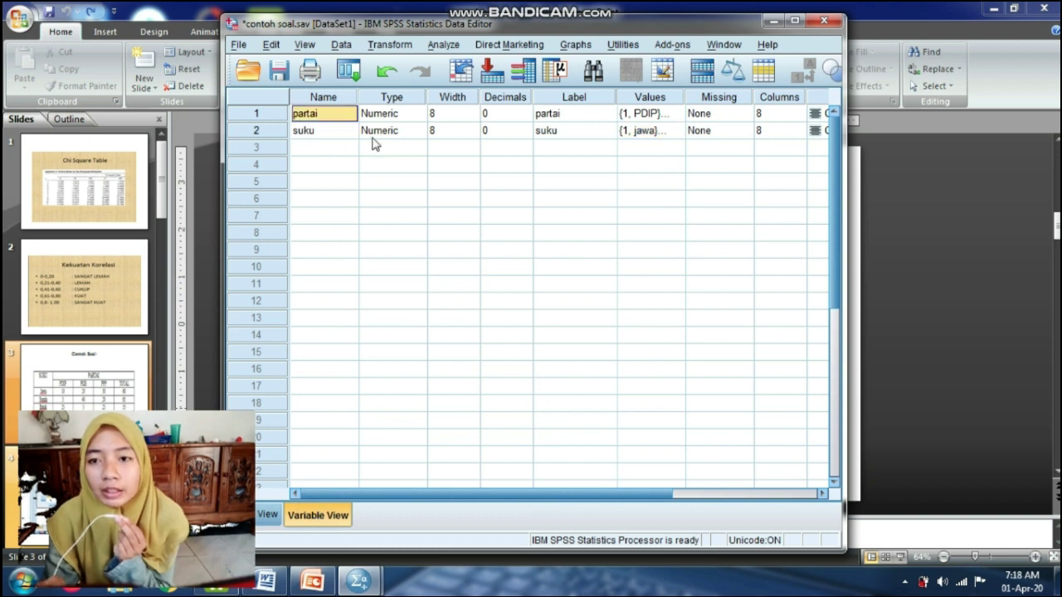
pyautogui.click(643, 116)
pyautogui.click(673, 113)
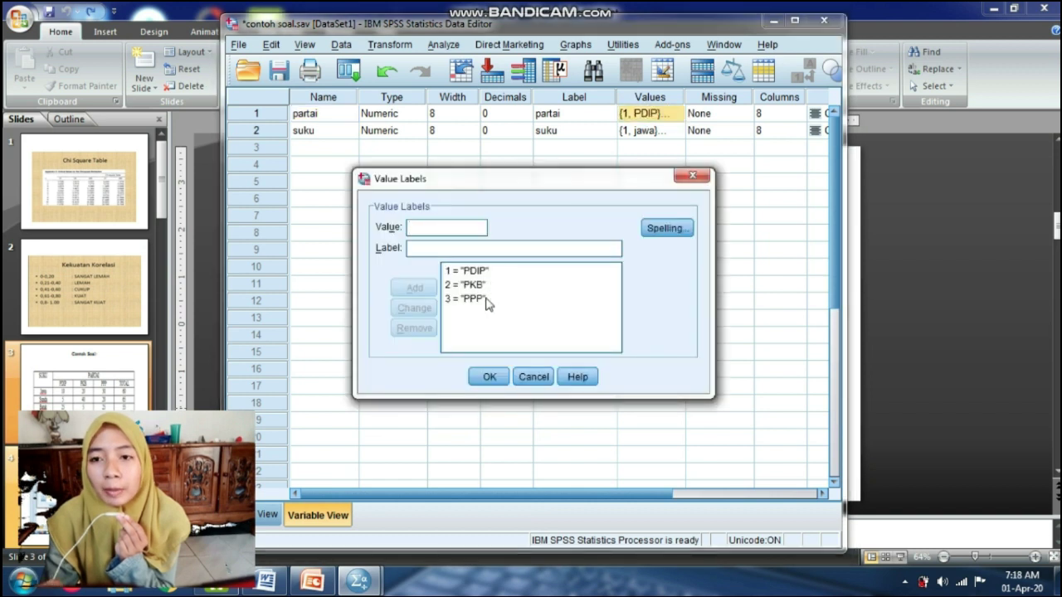
pyautogui.click(452, 270)
pyautogui.click(489, 345)
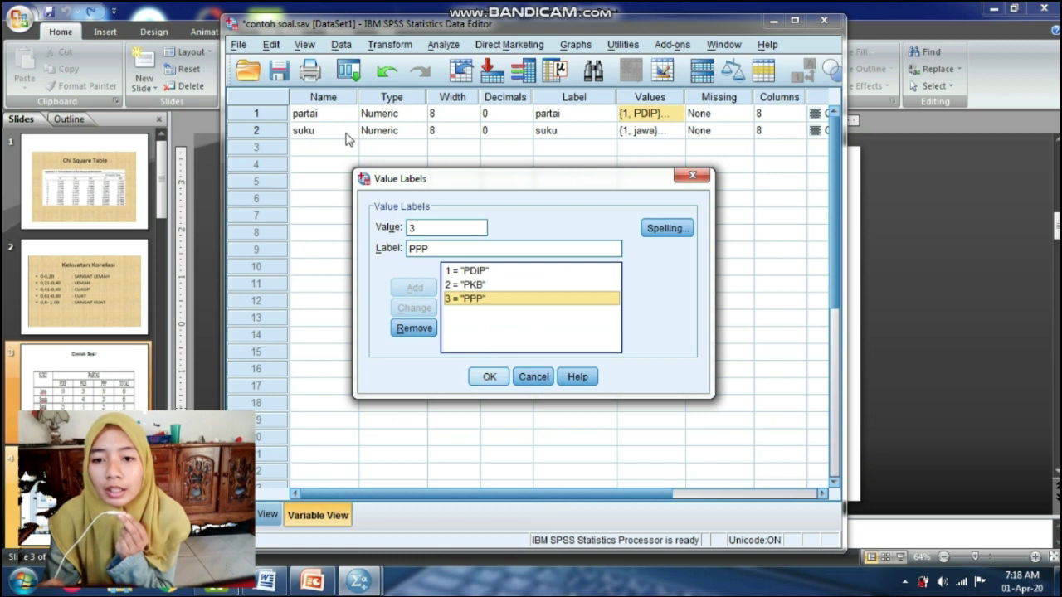
pyautogui.click(489, 377)
# Review the value labels of the suku variable alongside the SUKU table in Word.
pyautogui.click(657, 133)
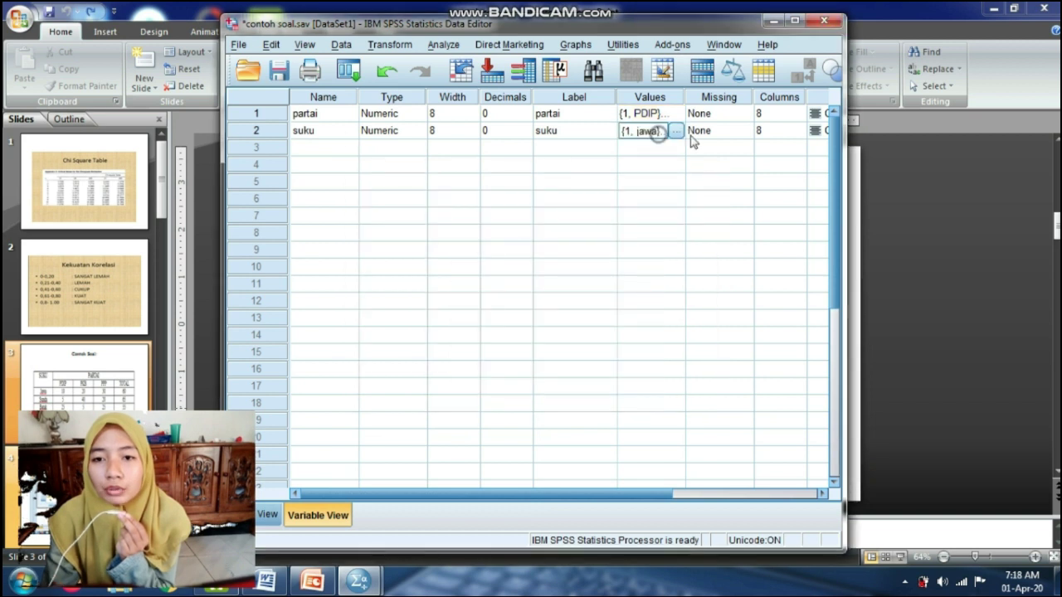
pyautogui.click(676, 131)
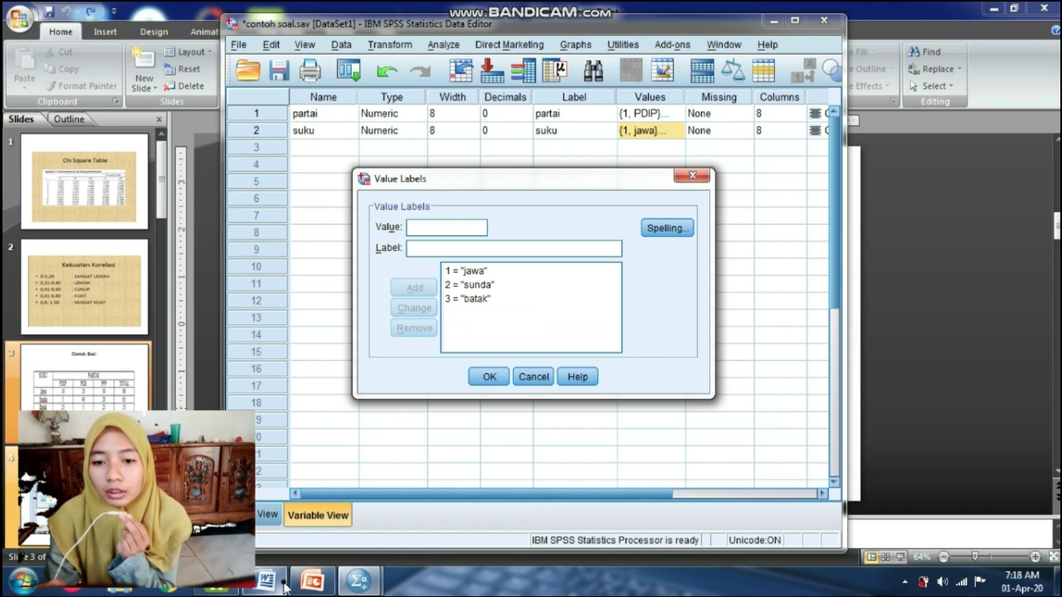
pyautogui.click(272, 581)
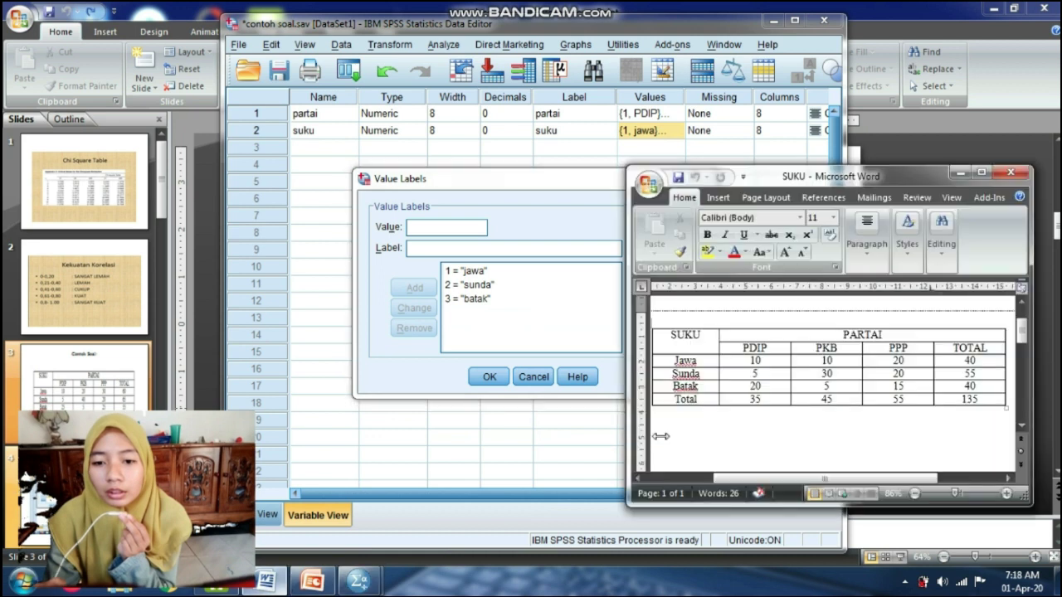
pyautogui.click(477, 271)
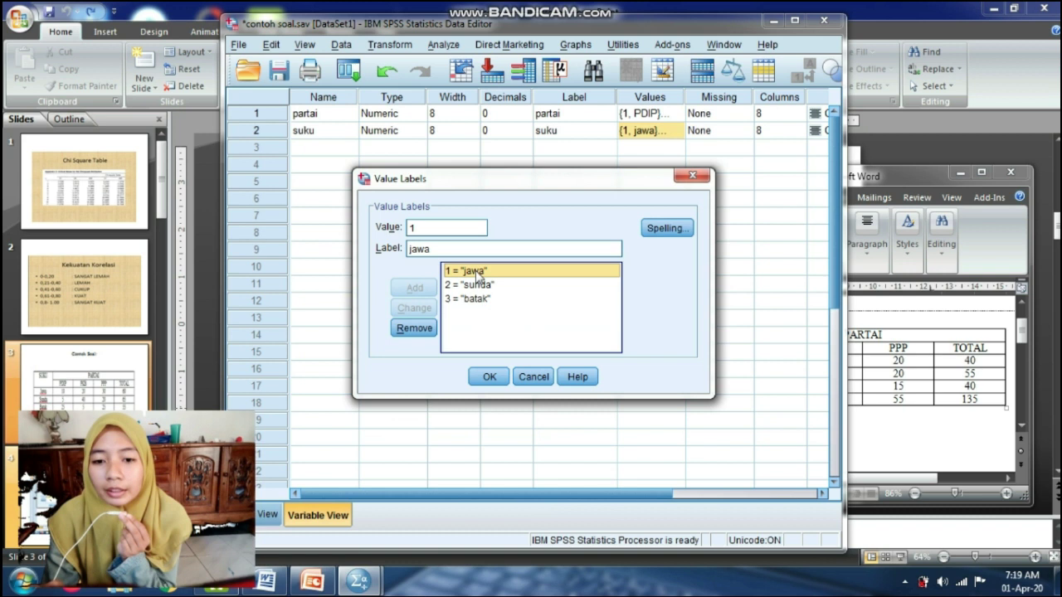
pyautogui.click(481, 285)
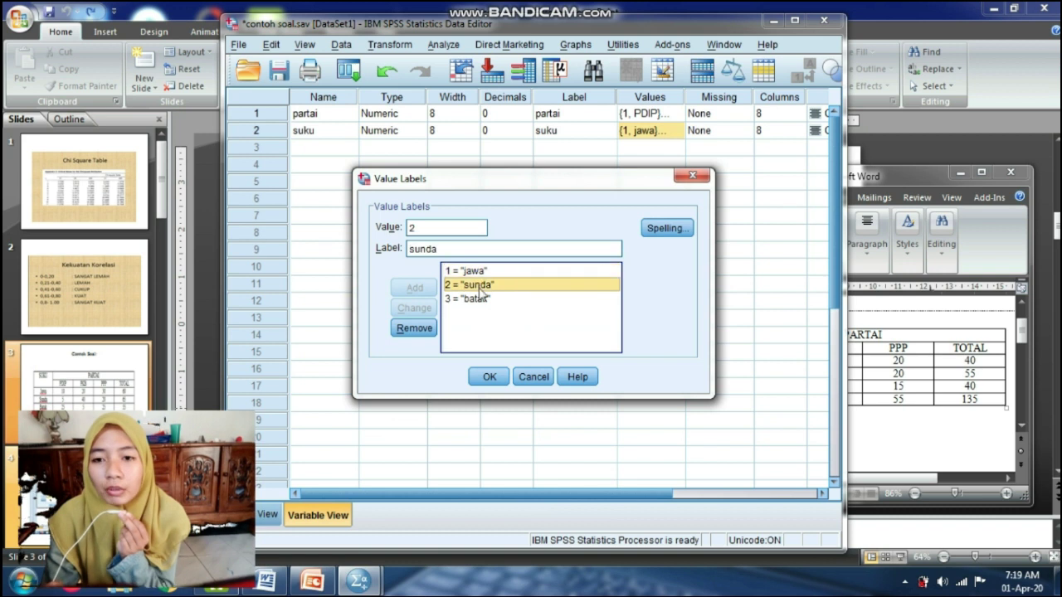
pyautogui.click(480, 299)
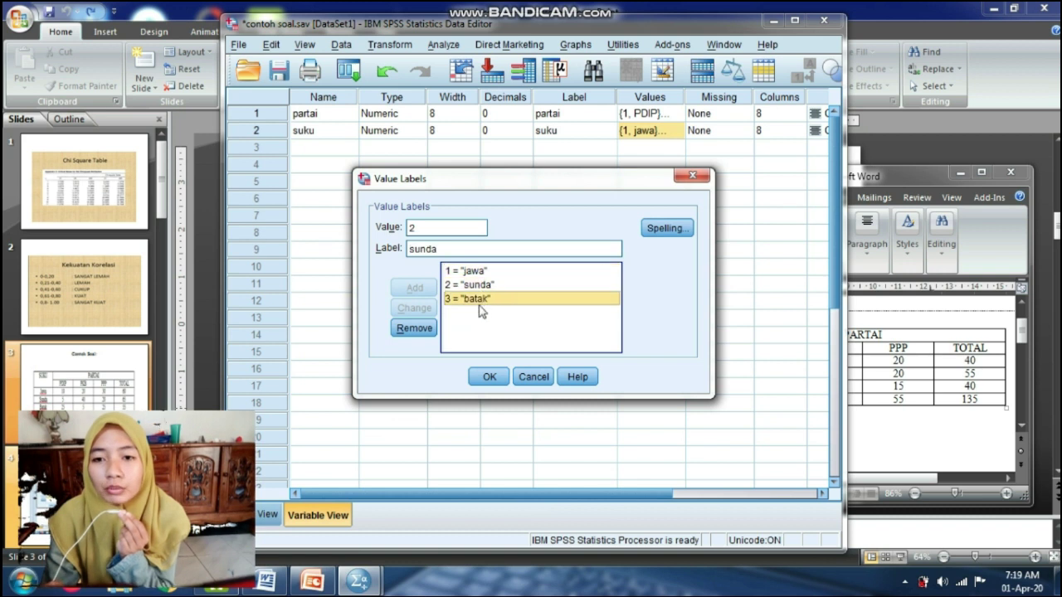
pyautogui.click(488, 377)
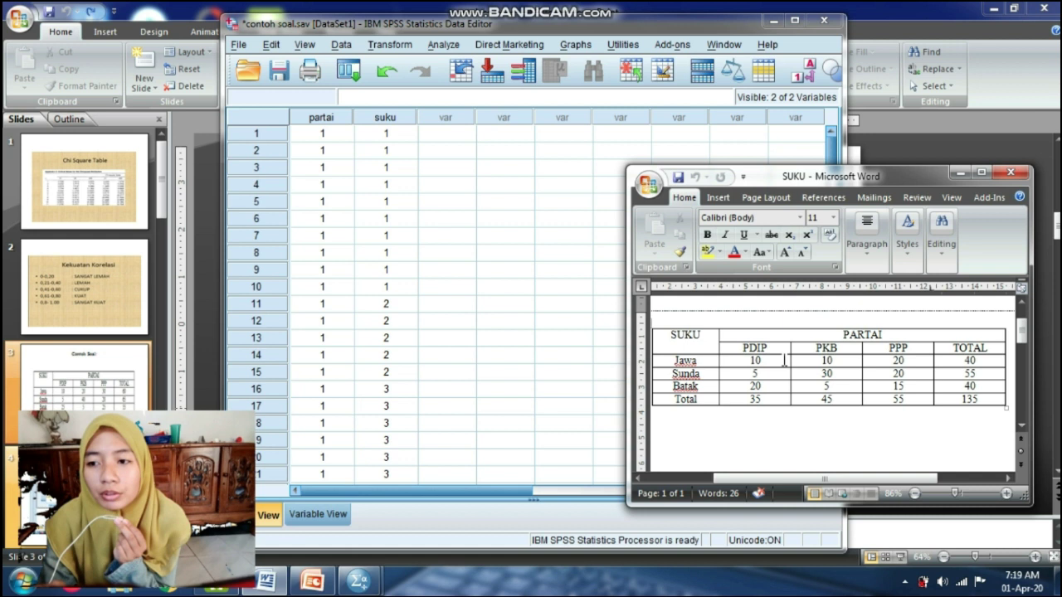
# Examine the coded partai and suku entries down to the last case against the Word table.
pyautogui.click(563, 371)
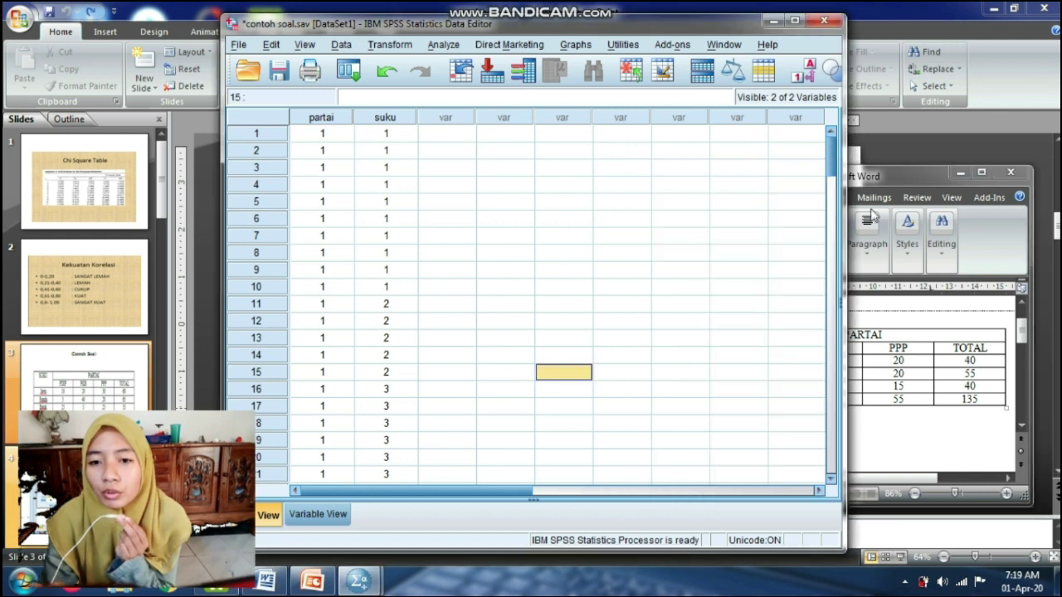
pyautogui.moveTo(820, 159); pyautogui.dragTo(820, 304)
pyautogui.moveTo(819, 373); pyautogui.dragTo(412, 393)
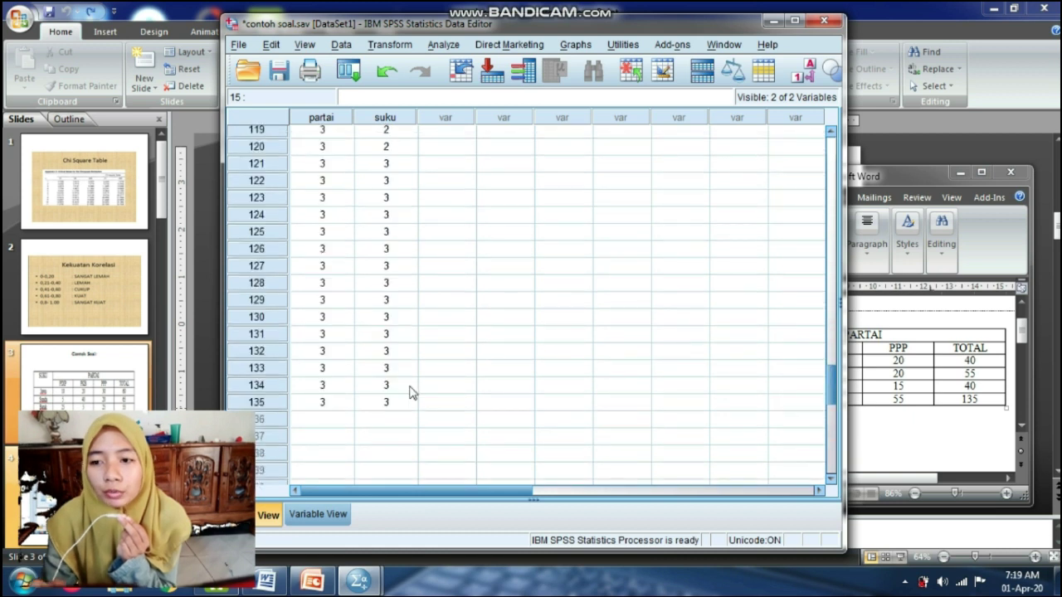
pyautogui.click(738, 351)
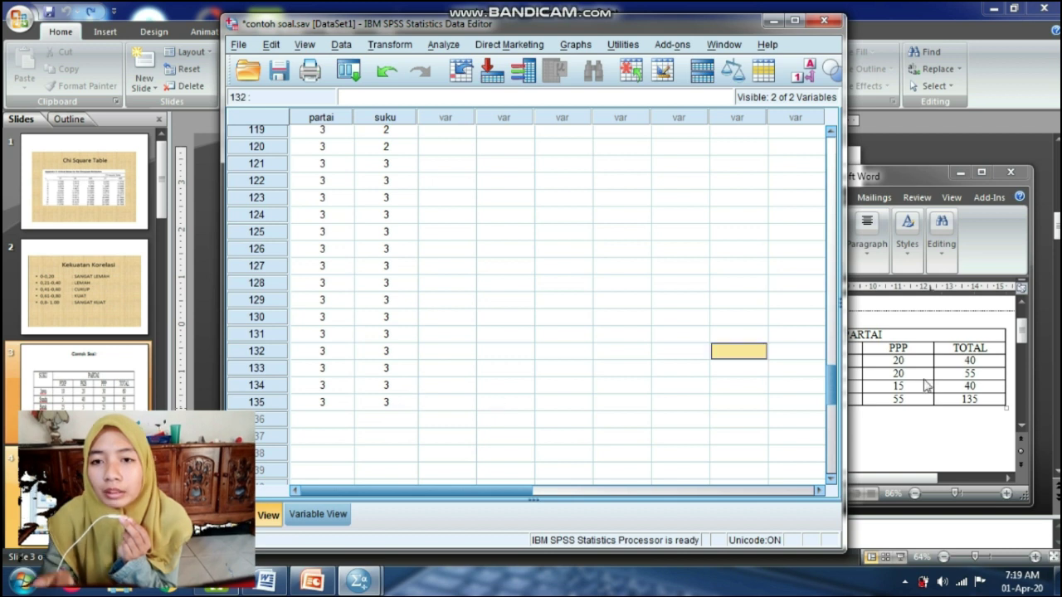
# Open the Crosstabs analysis and clear partai and suku from the row and column assignments.
pyautogui.click(442, 44)
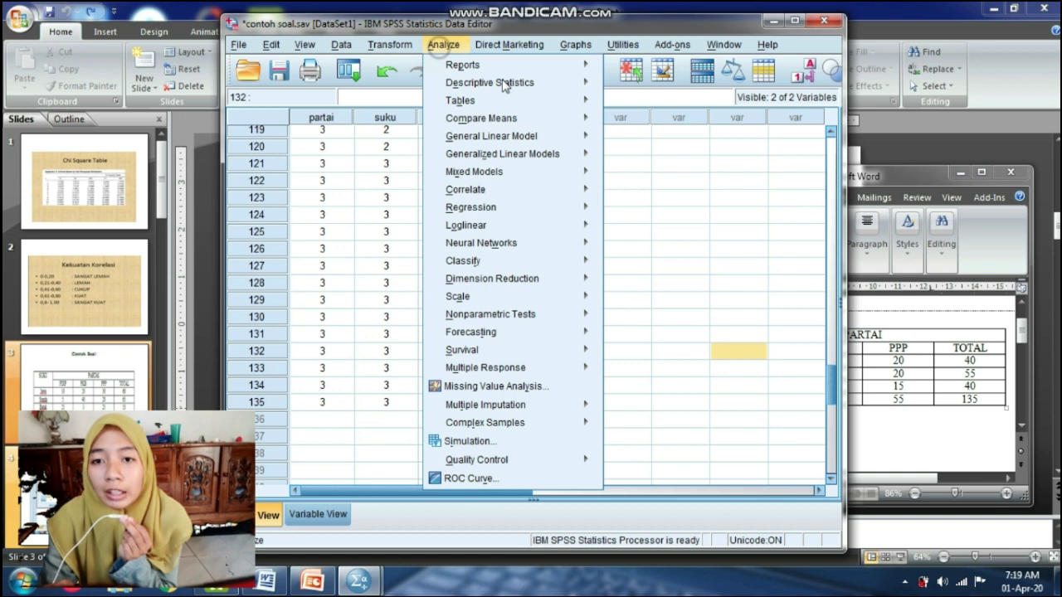
pyautogui.moveTo(503, 84)
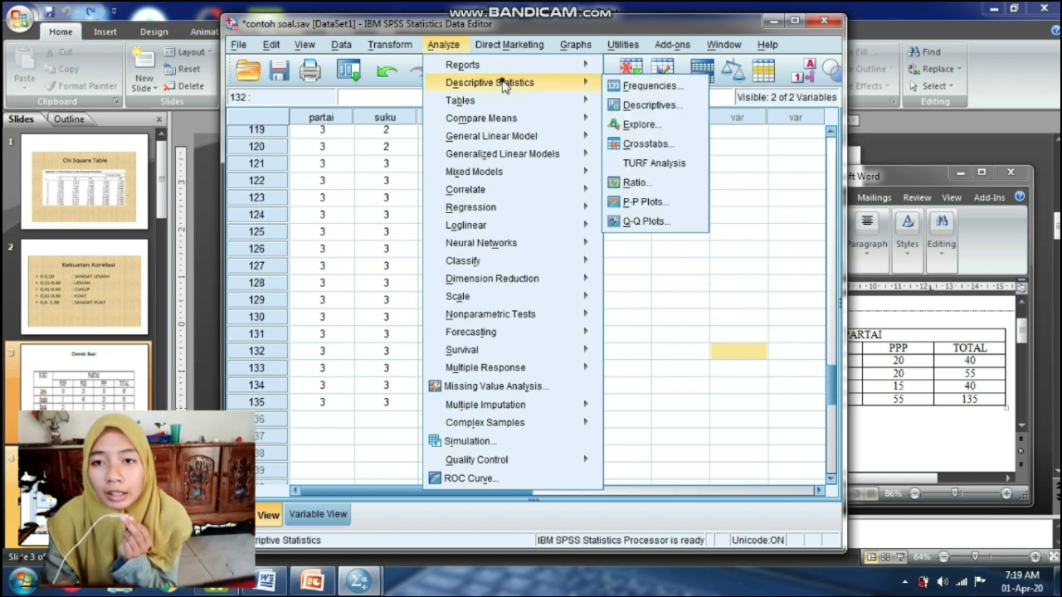
pyautogui.click(640, 145)
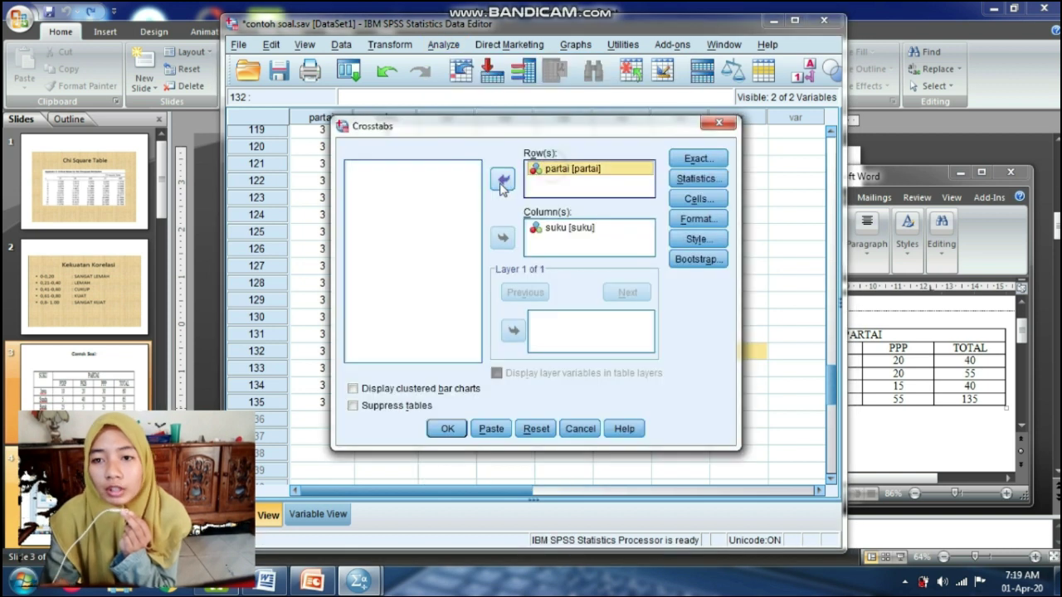
pyautogui.click(501, 180)
pyautogui.click(502, 238)
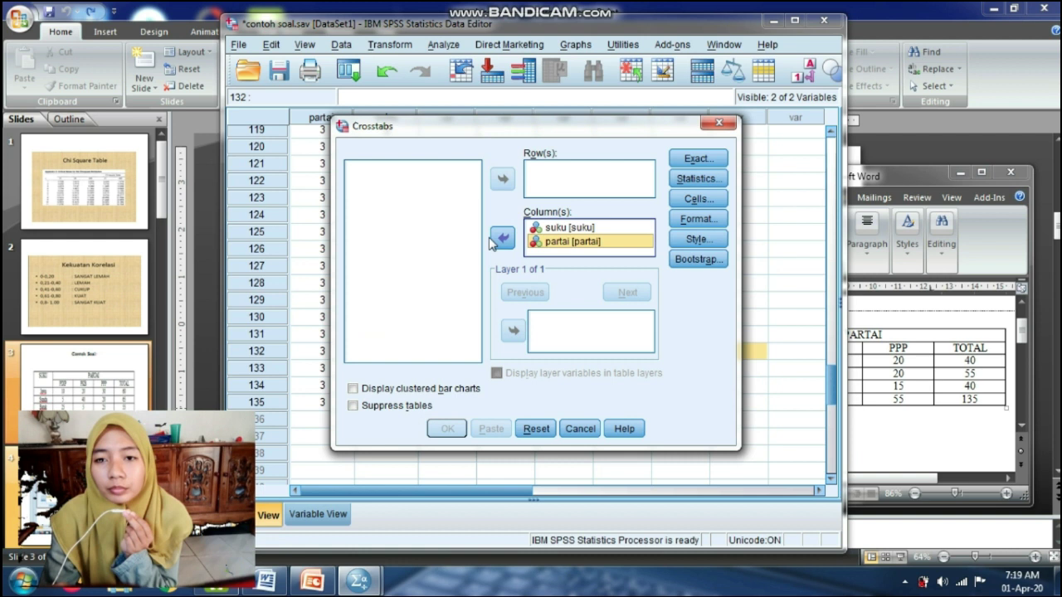
pyautogui.click(500, 238)
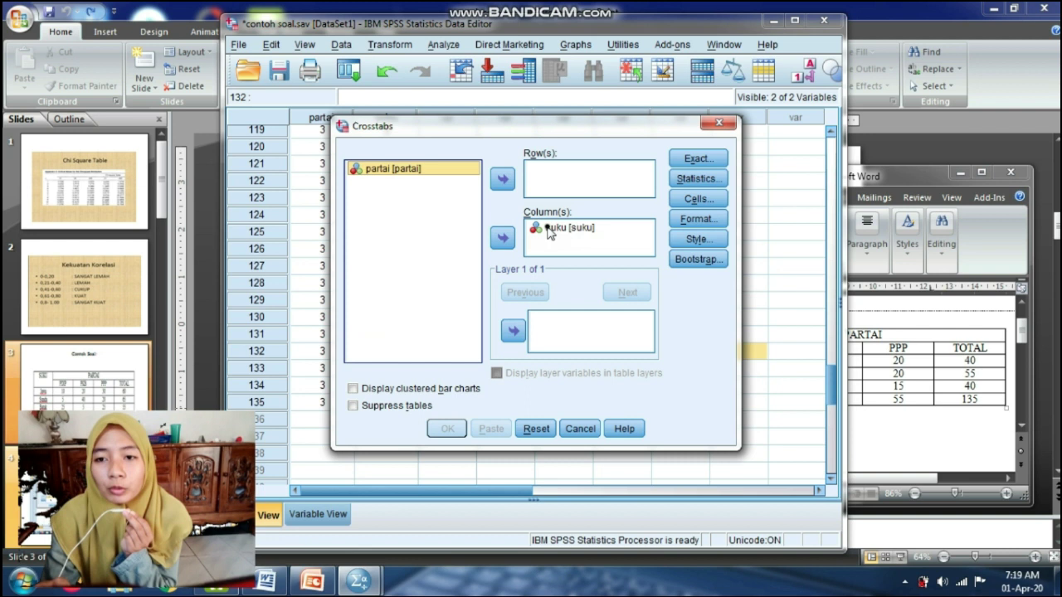
pyautogui.click(548, 230)
pyautogui.moveTo(548, 230); pyautogui.dragTo(442, 188)
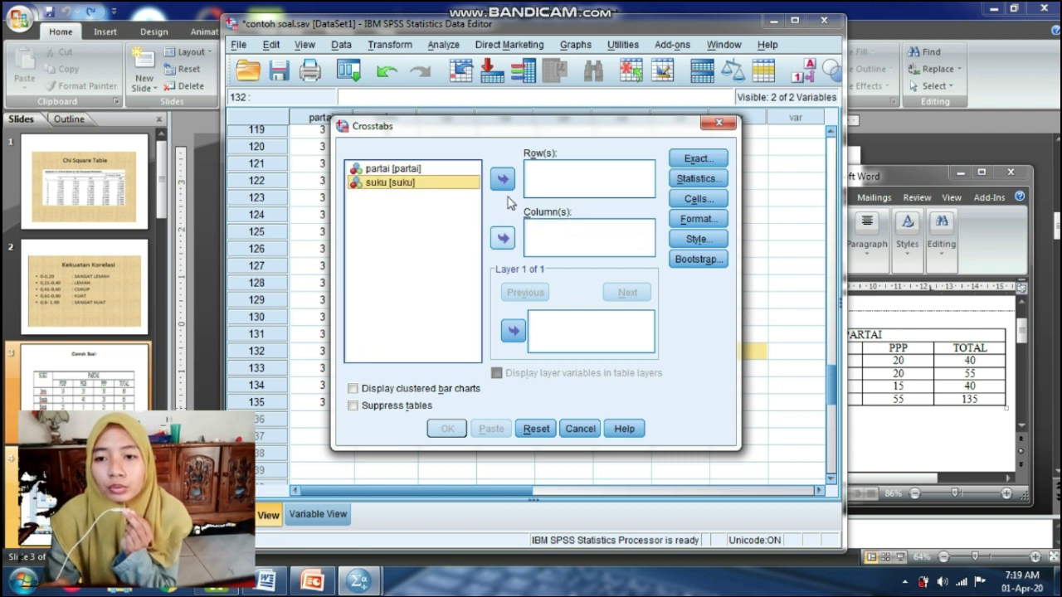
# Assign partai to the crosstab rows and suku to the columns.
pyautogui.press('Up')
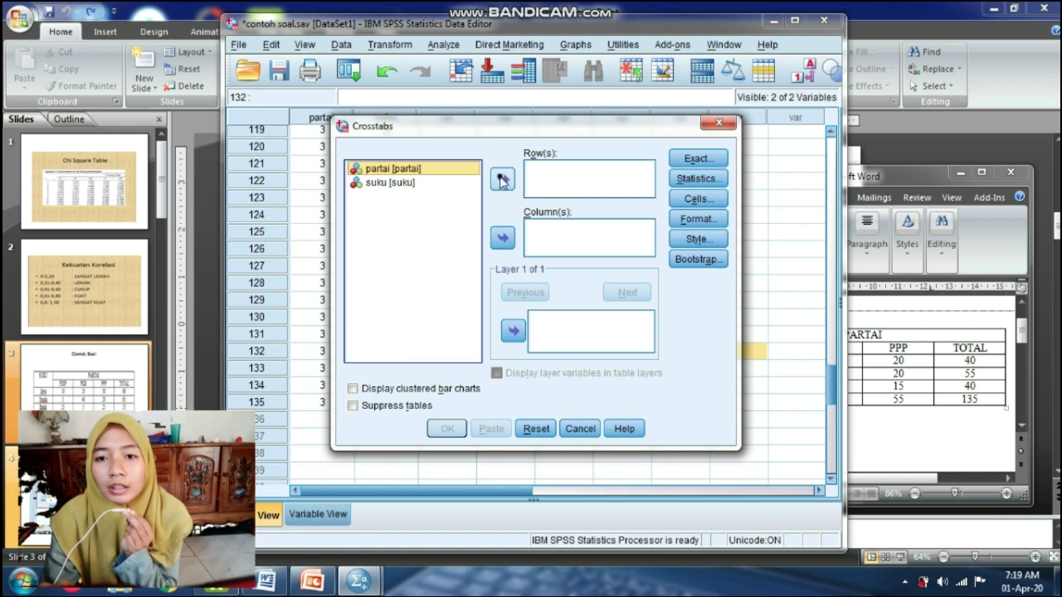
pyautogui.doubleClick(431, 168)
pyautogui.click(503, 239)
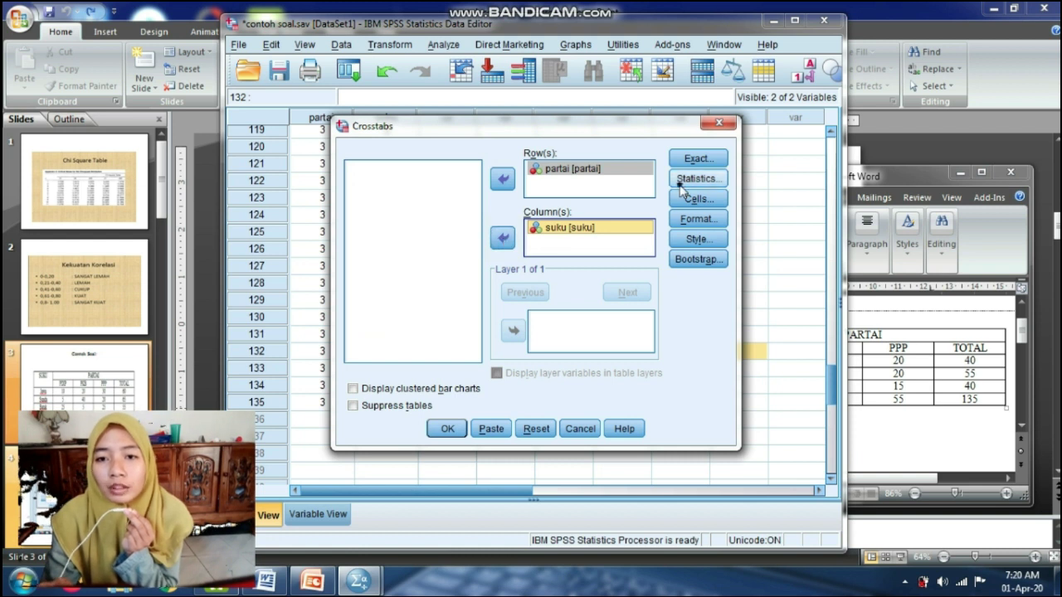
# Keep Chi-square and Contingency coefficient selected as the crosstab statistics and run the analysis.
pyautogui.hotkey('alt', 's')
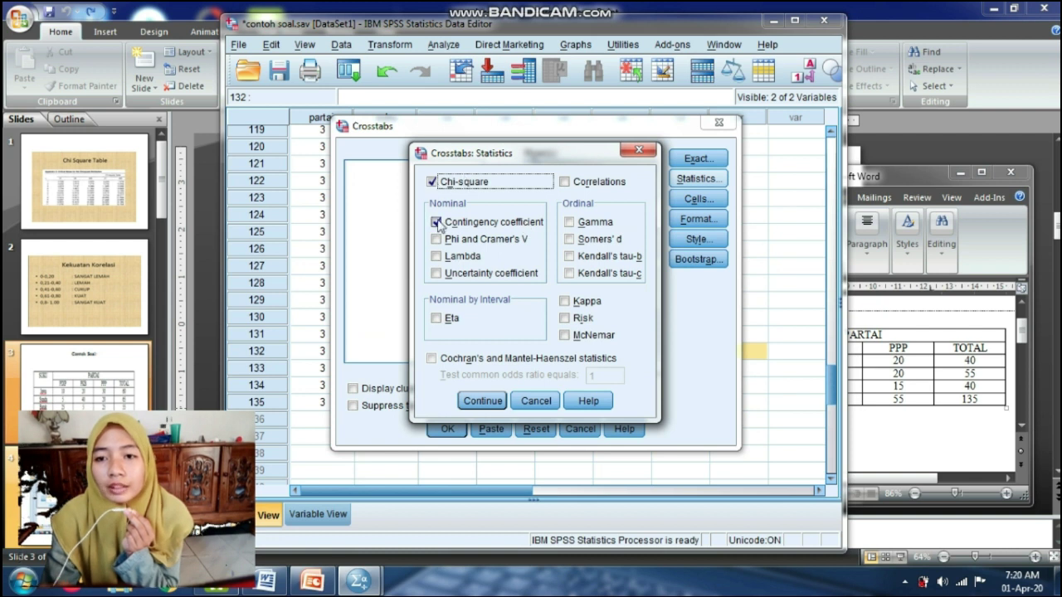
pyautogui.click(475, 401)
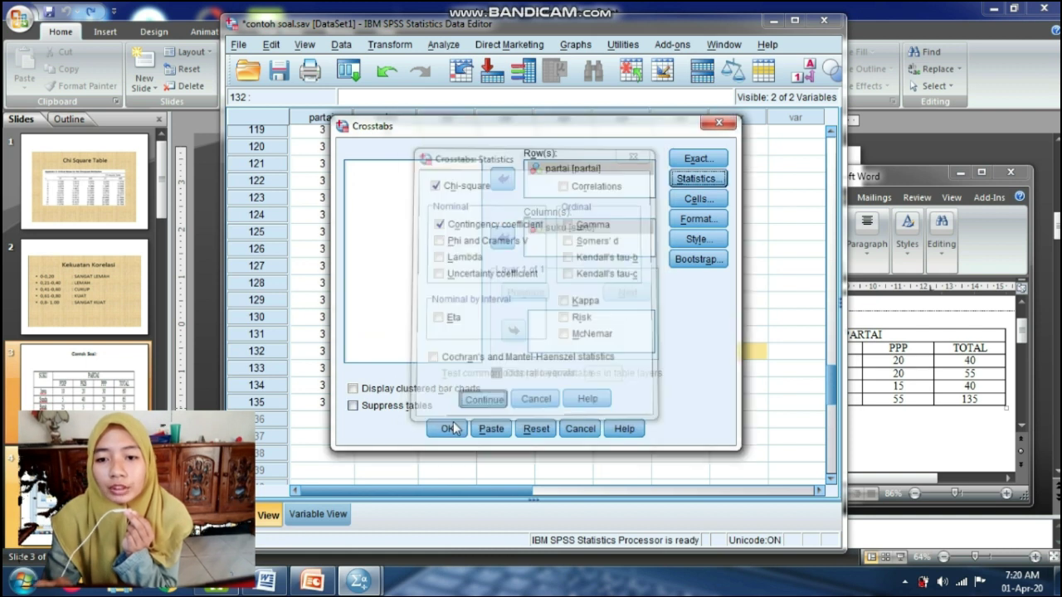
pyautogui.click(448, 427)
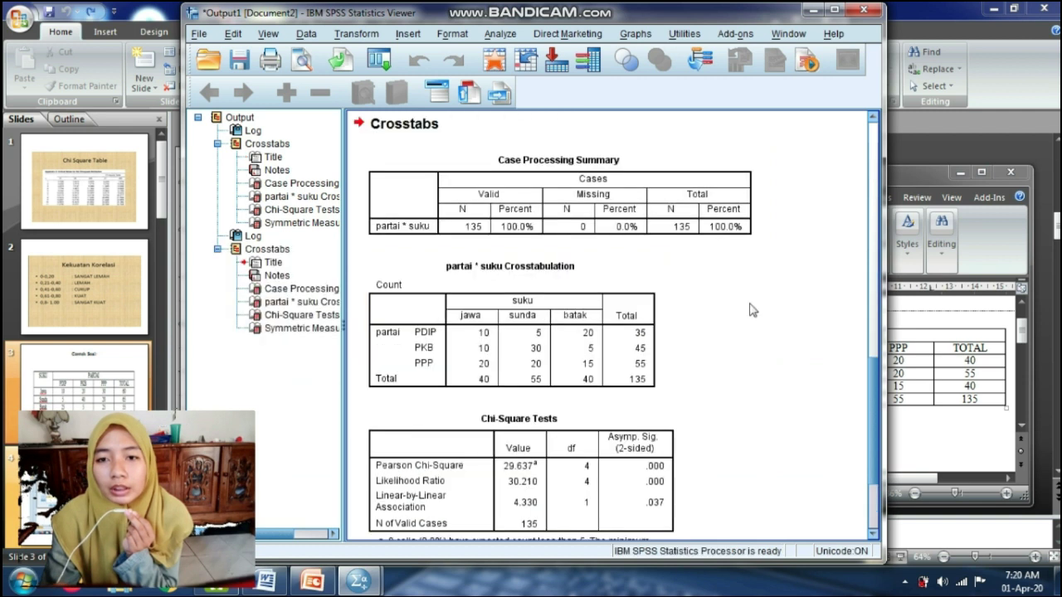
# Compare the partai and suku crosstabulation with the SUKU table in Word, and examine the Chi-Square Tests and Symmetric Measures tables.
pyautogui.click(593, 186)
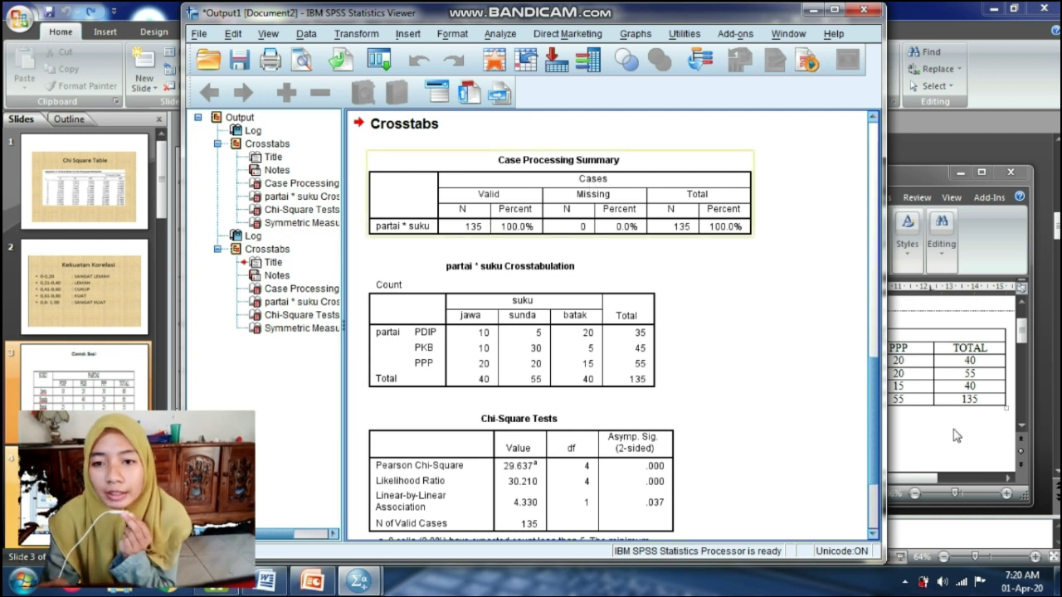
pyautogui.click(956, 436)
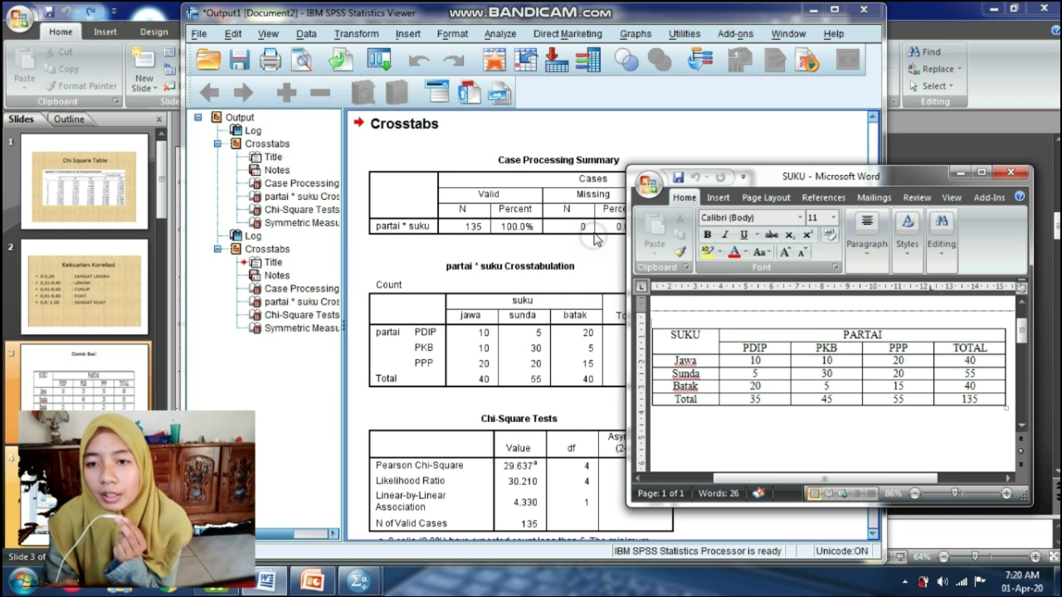
pyautogui.click(594, 239)
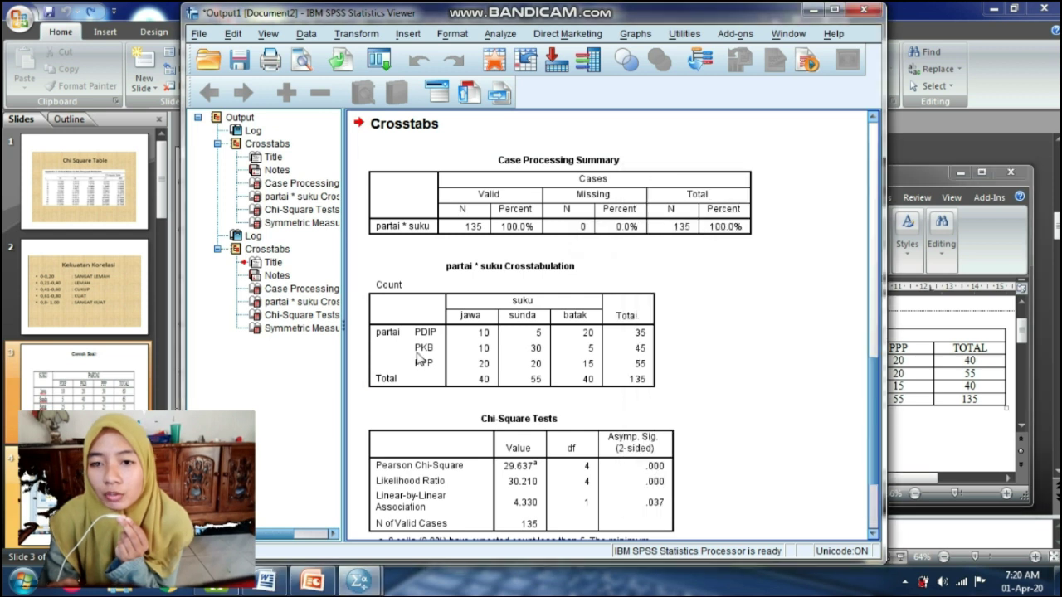
pyautogui.click(970, 440)
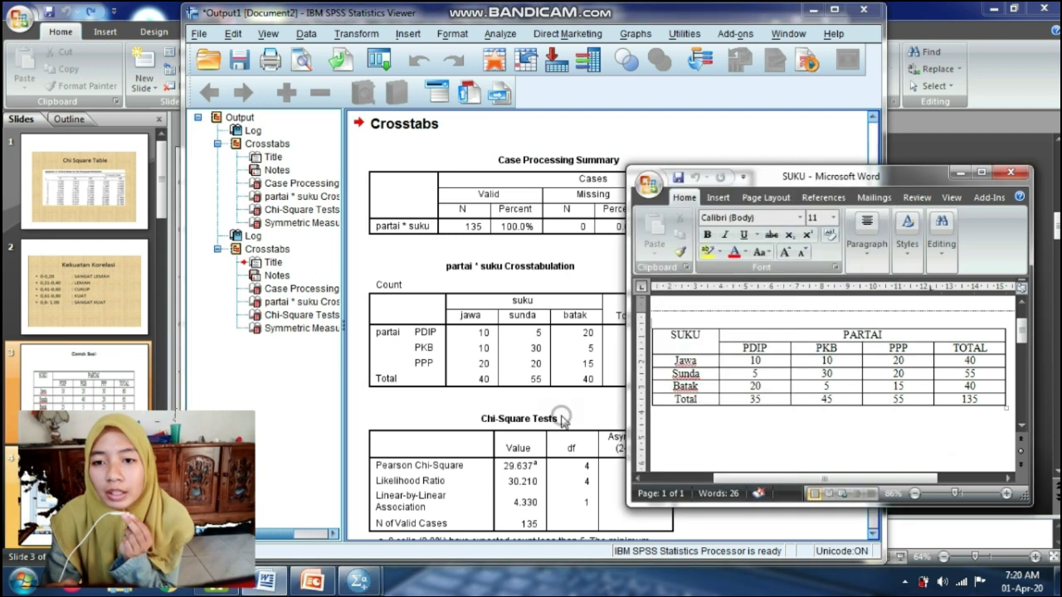
pyautogui.click(561, 419)
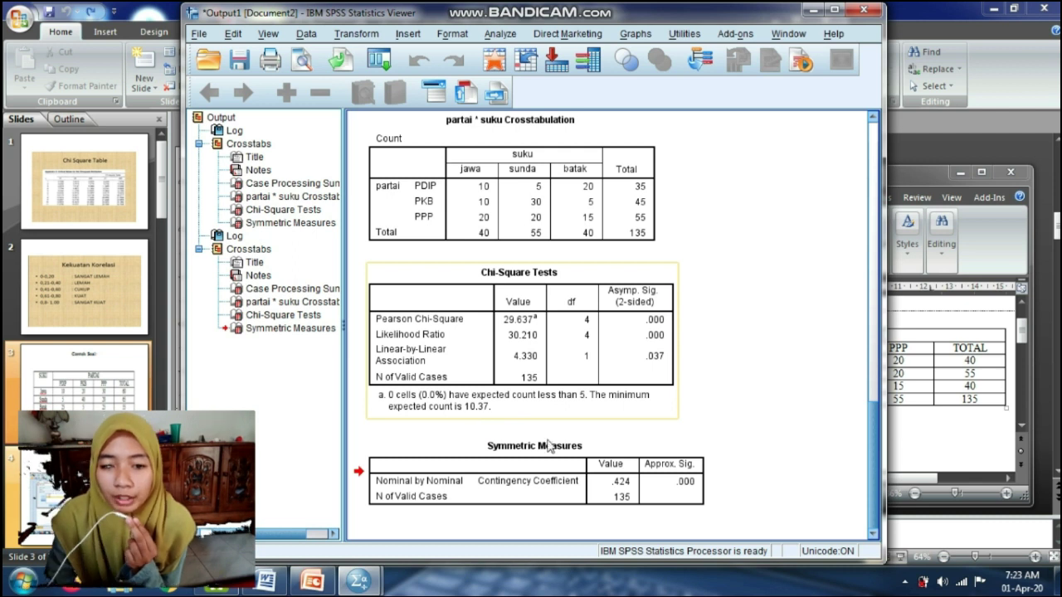
pyautogui.click(547, 446)
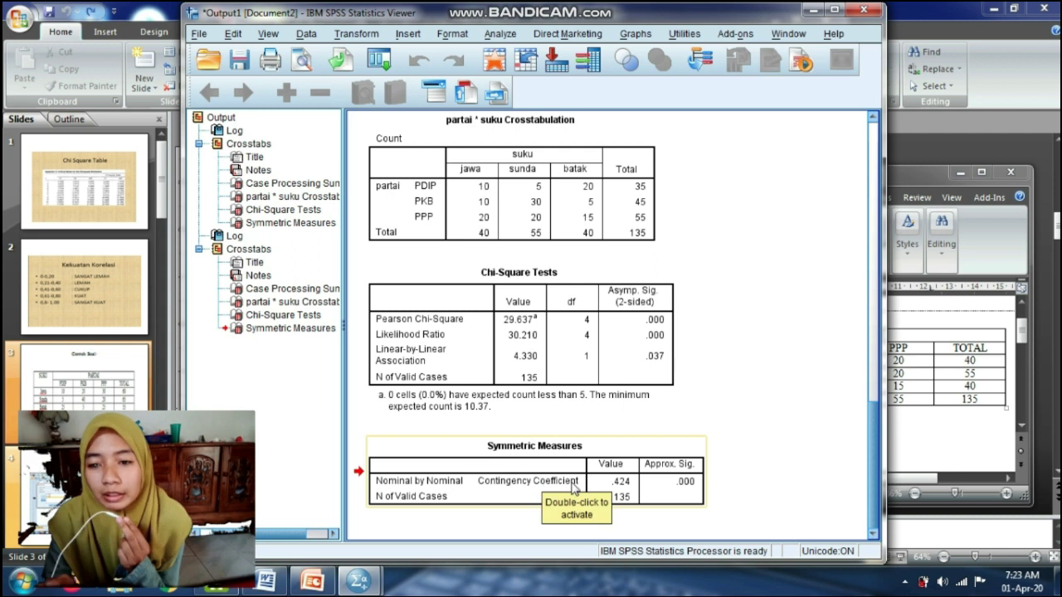